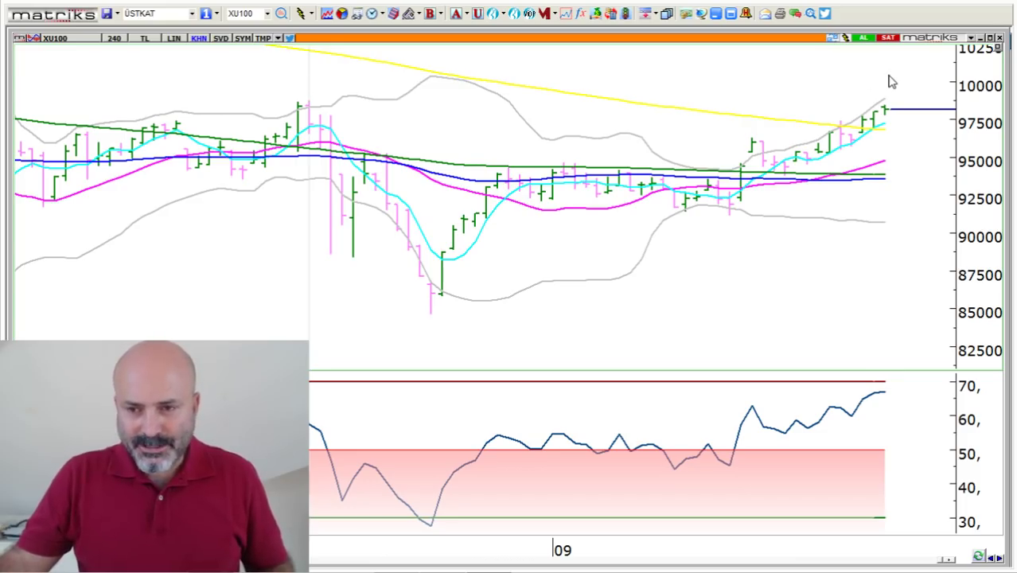
# - Examine the most recent bars of the 240-minute XU100 chart in Matriks
pyautogui.scroll(3, 892, 82)
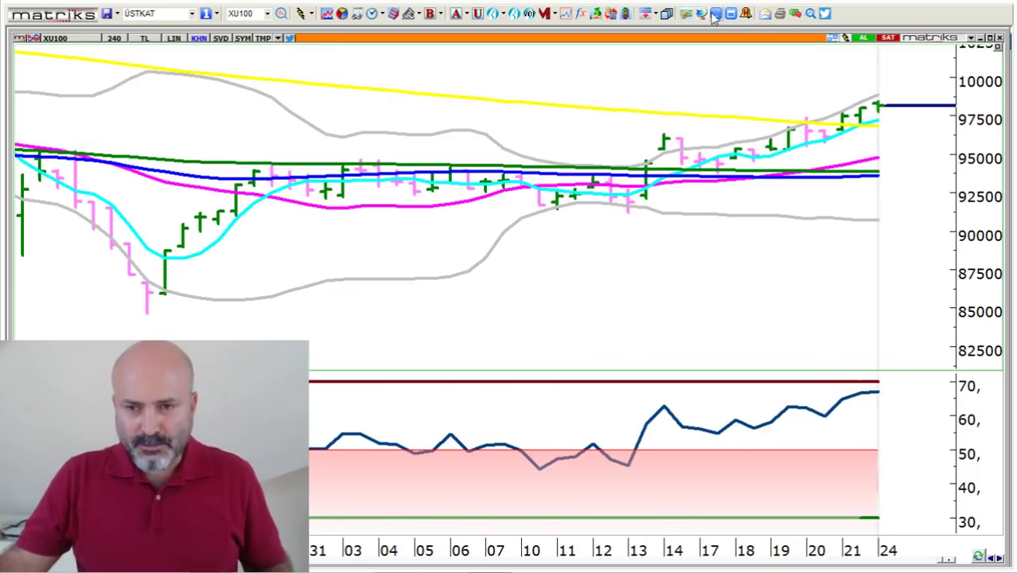
pyautogui.hotkey('alt', 'Tab')
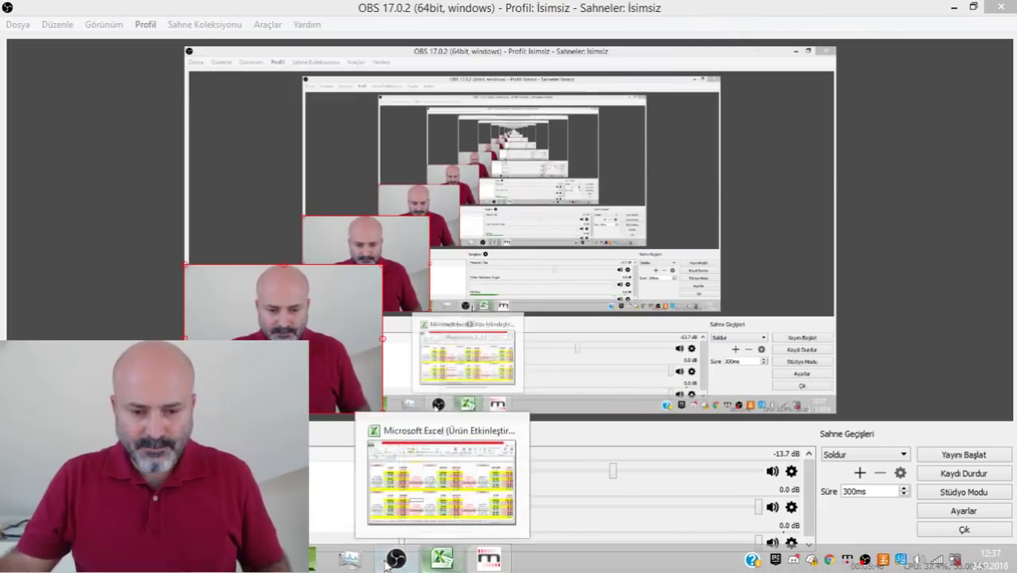
pyautogui.click(484, 562)
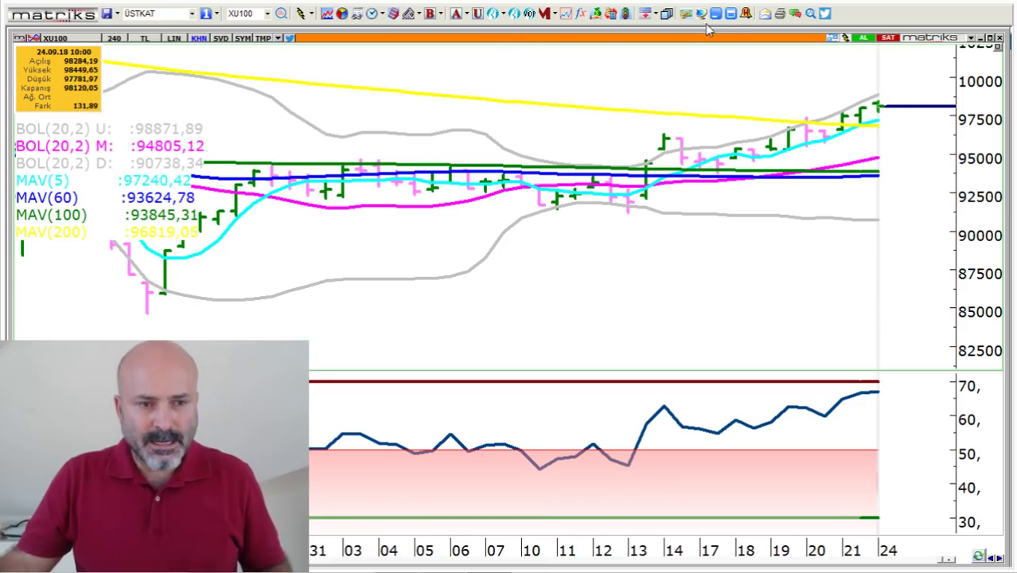
pyautogui.click(396, 560)
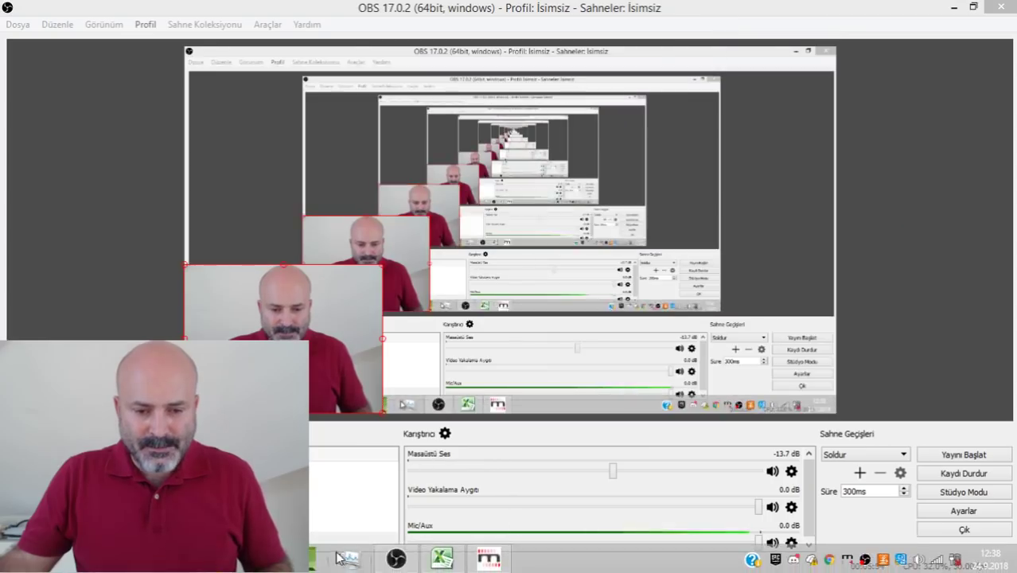
# - Switch to the Excel workbook and inspect the yearly XU100 support levels in cells Y23 and Y25
pyautogui.click(442, 560)
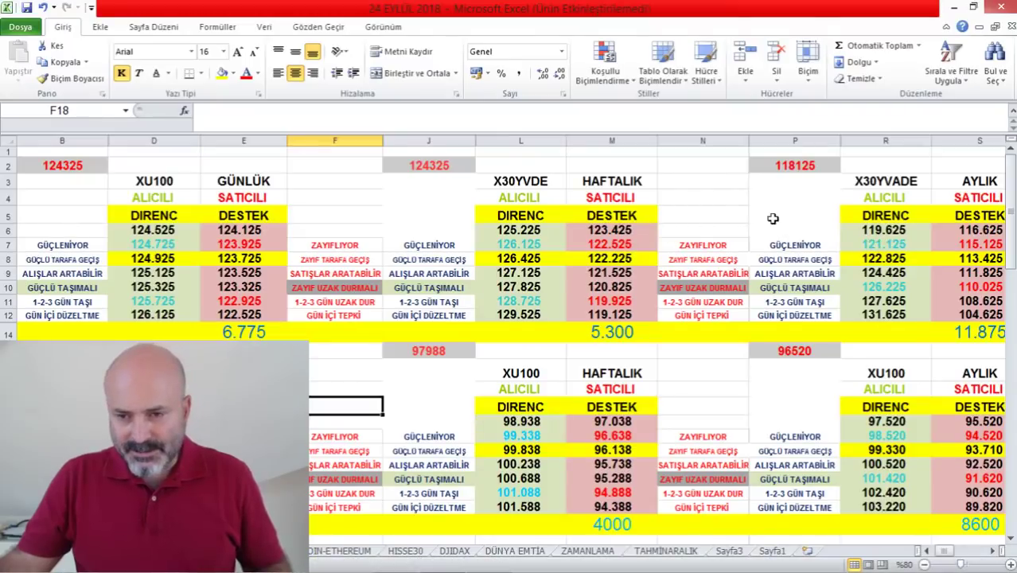
pyautogui.click(774, 222)
pyautogui.scroll(-1, 772, 219)
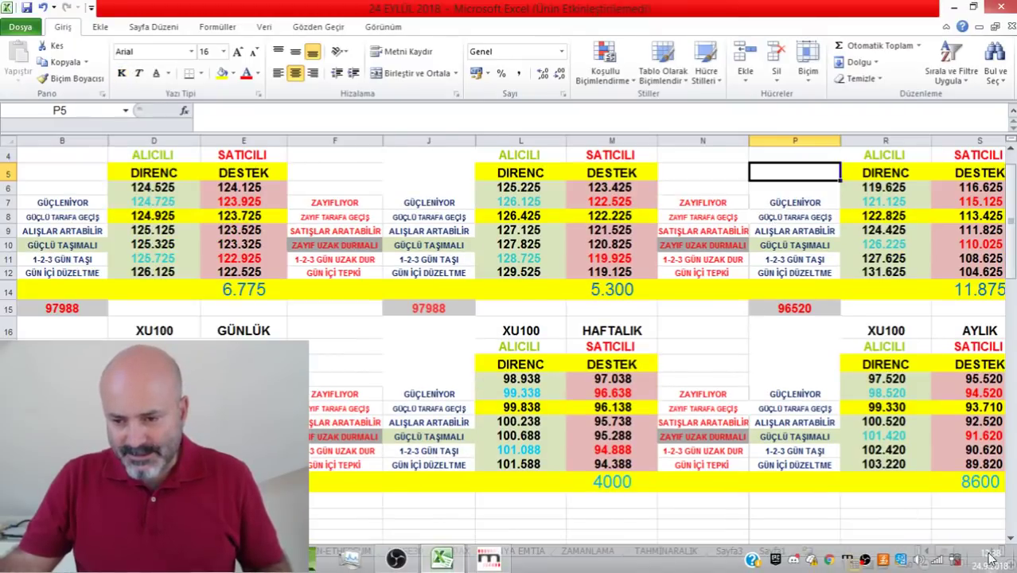
pyautogui.moveTo(980, 539)
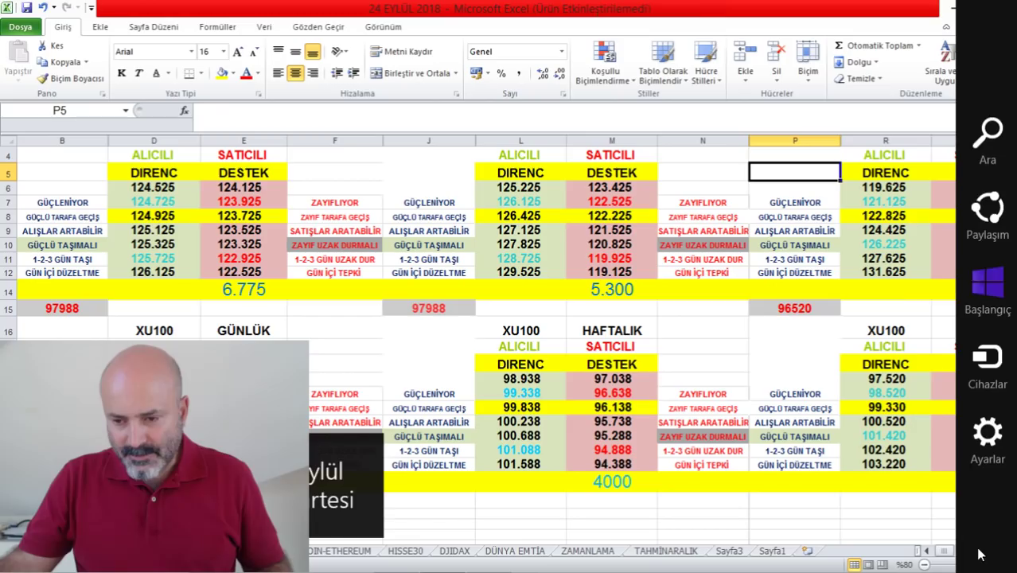
pyautogui.click(901, 495)
pyautogui.click(980, 551)
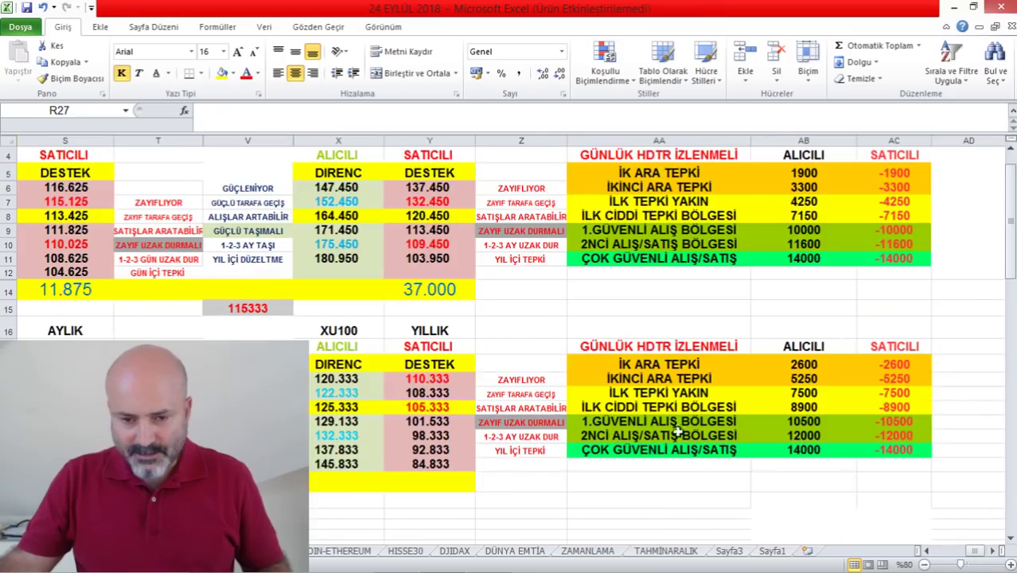
pyautogui.click(426, 436)
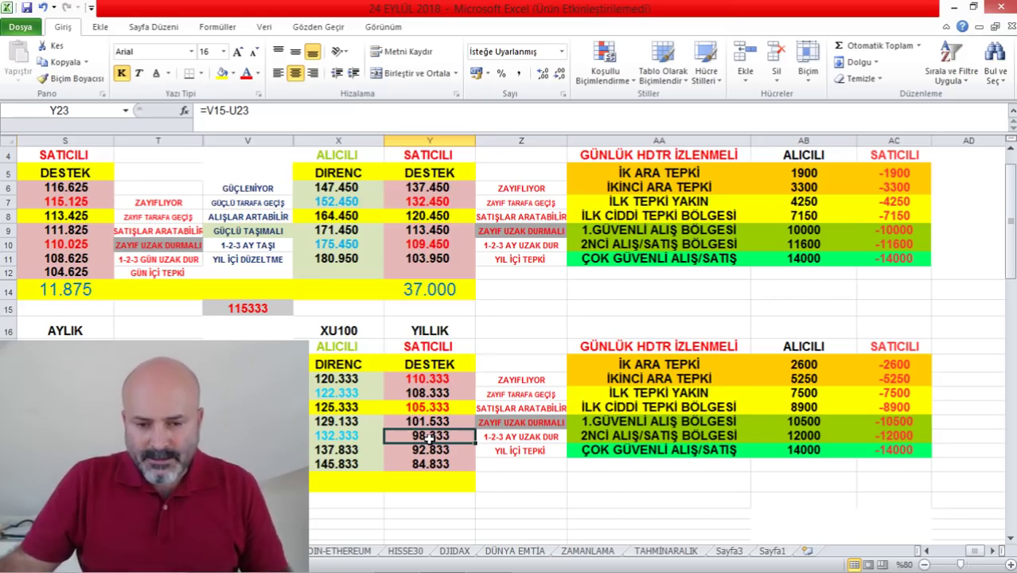
pyautogui.click(429, 465)
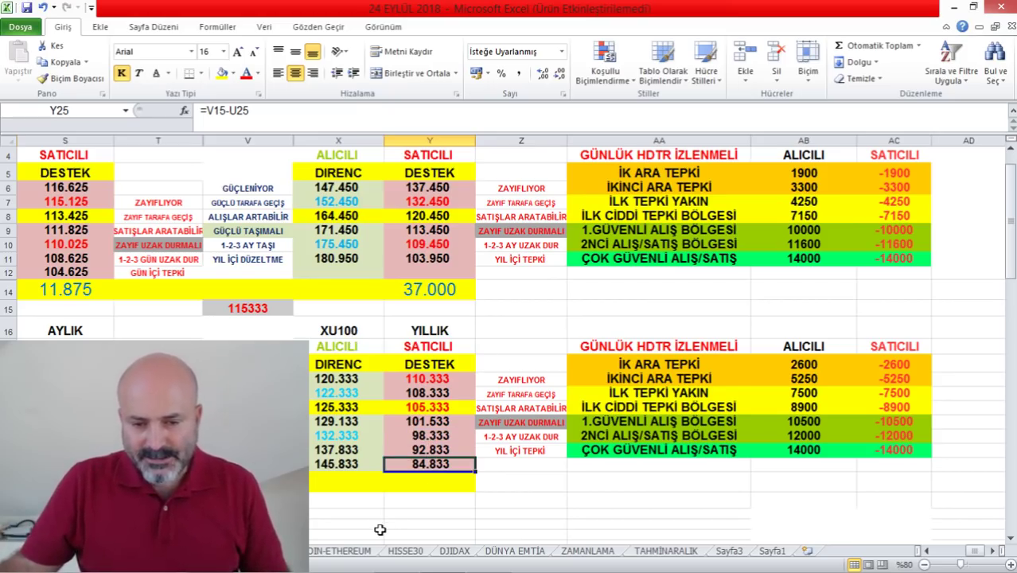
# - Switch to Matriks and check the 17.08.18 low on the XU100 chart
pyautogui.moveTo(398, 561)
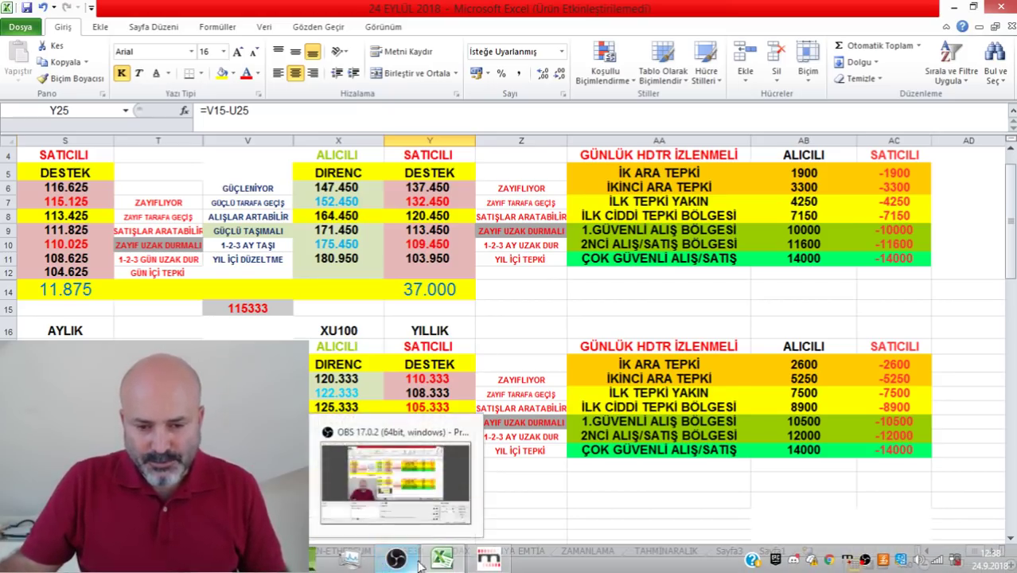
pyautogui.click(489, 559)
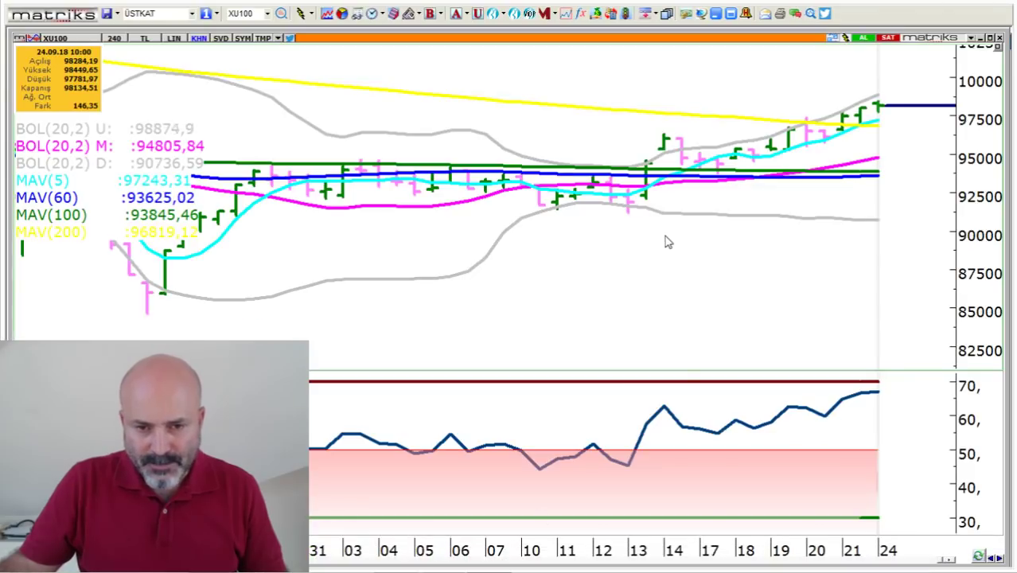
pyautogui.scroll(-2, 667, 242)
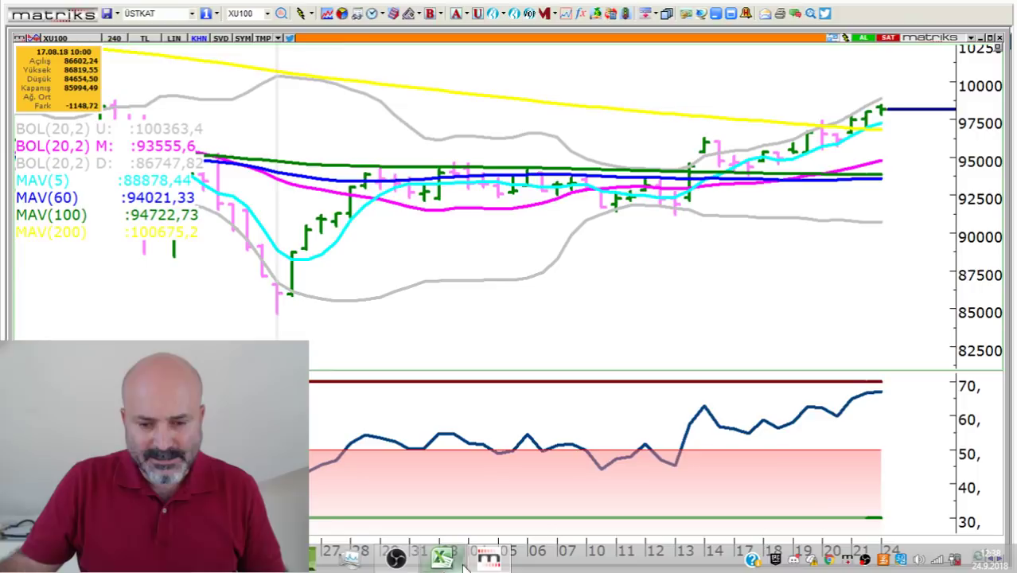
# - Return to Excel and review the yearly XU100 supports in Y24 and Y23 along with the monthly support in S25
pyautogui.click(442, 565)
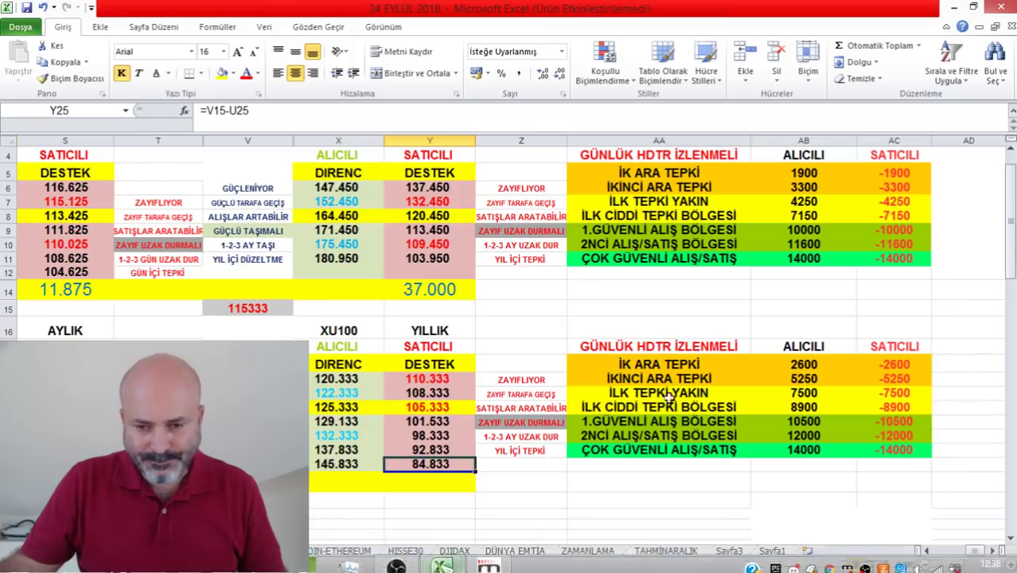
pyautogui.click(448, 450)
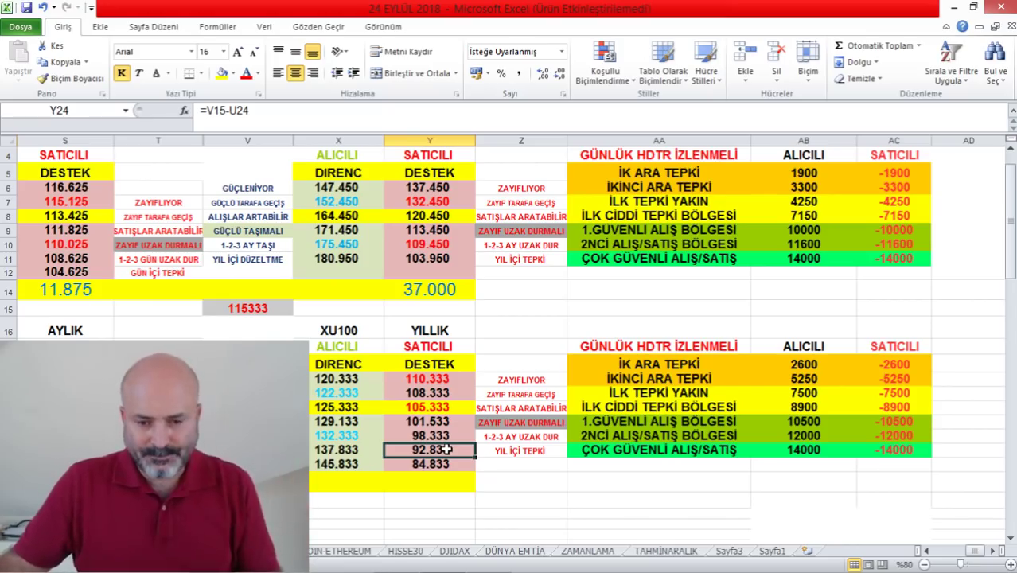
pyautogui.click(66, 421)
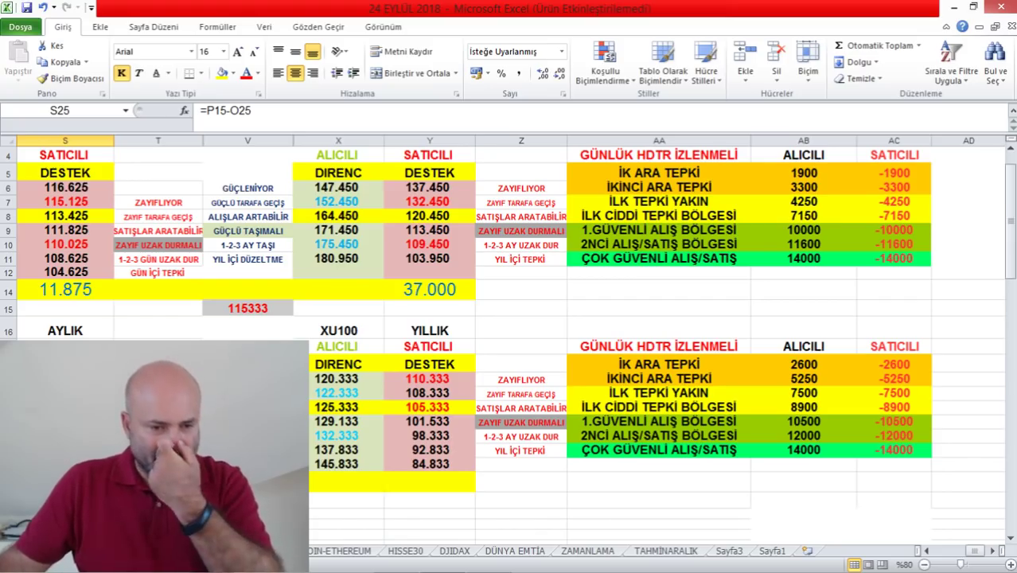
pyautogui.click(411, 448)
pyautogui.click(443, 434)
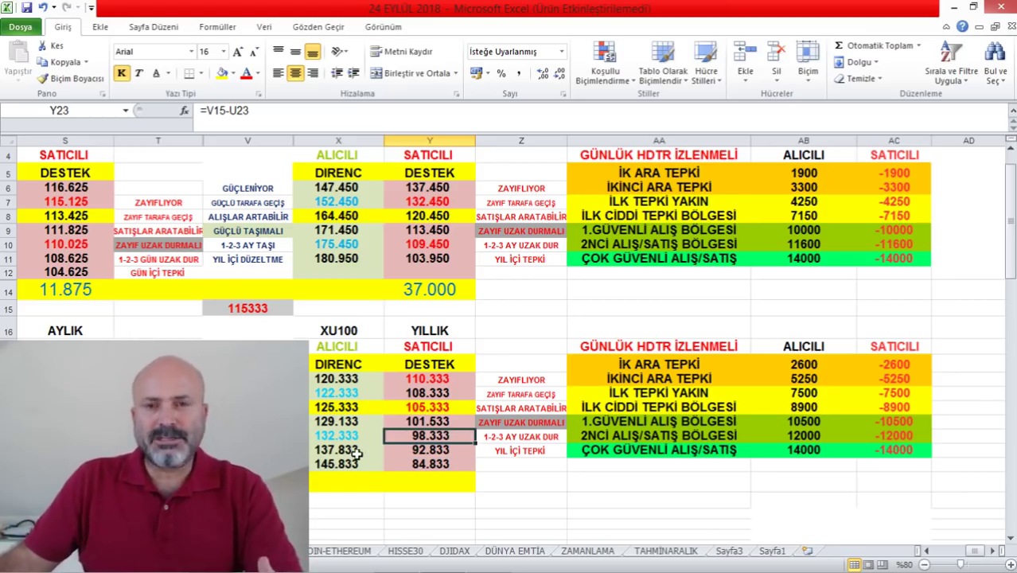
# - View the monthly and yearly XU100 tables side by side and recheck the yearly support in Y23
pyautogui.click(929, 552)
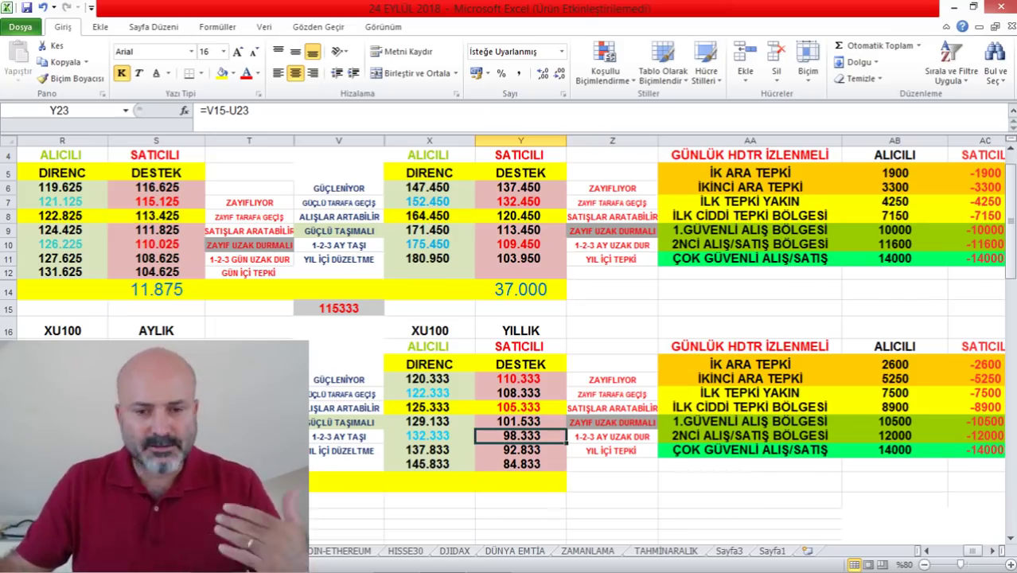
pyautogui.click(604, 350)
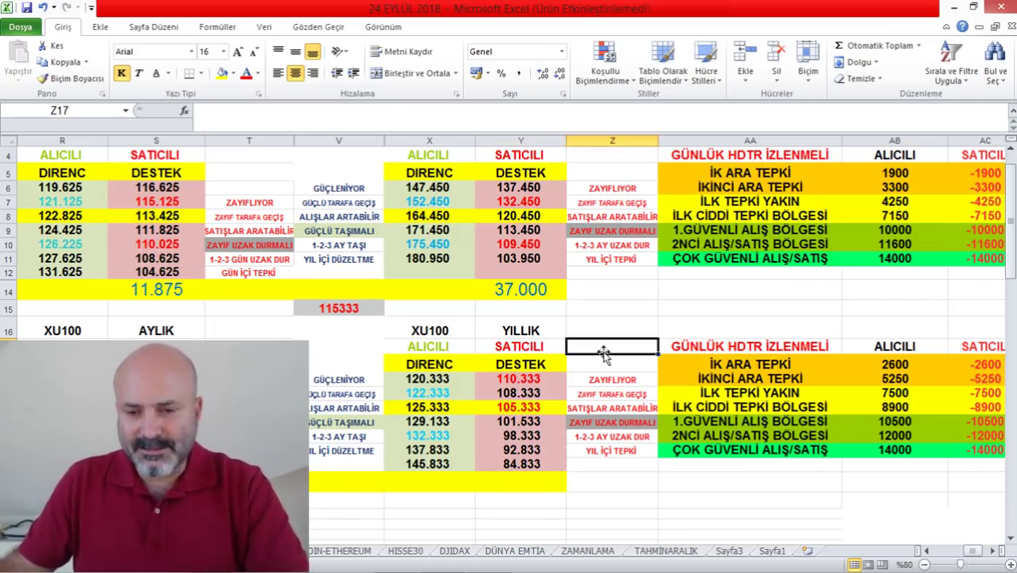
pyautogui.click(505, 421)
pyautogui.click(509, 437)
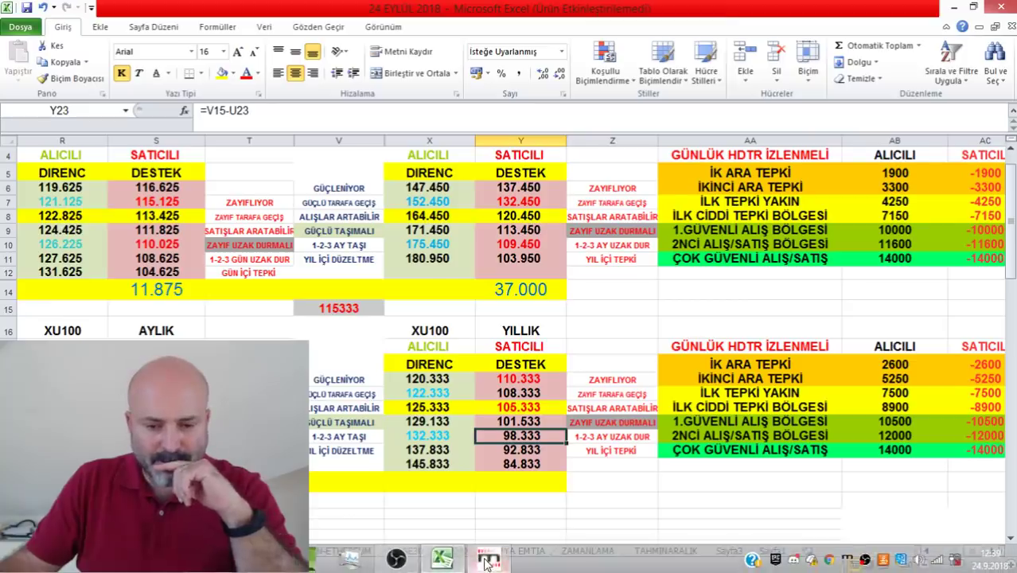
# - Switch to Matriks, set the XU100 chart to the daily period (GÜN) and add a histogram indicator pane below the RSI
pyautogui.click(489, 568)
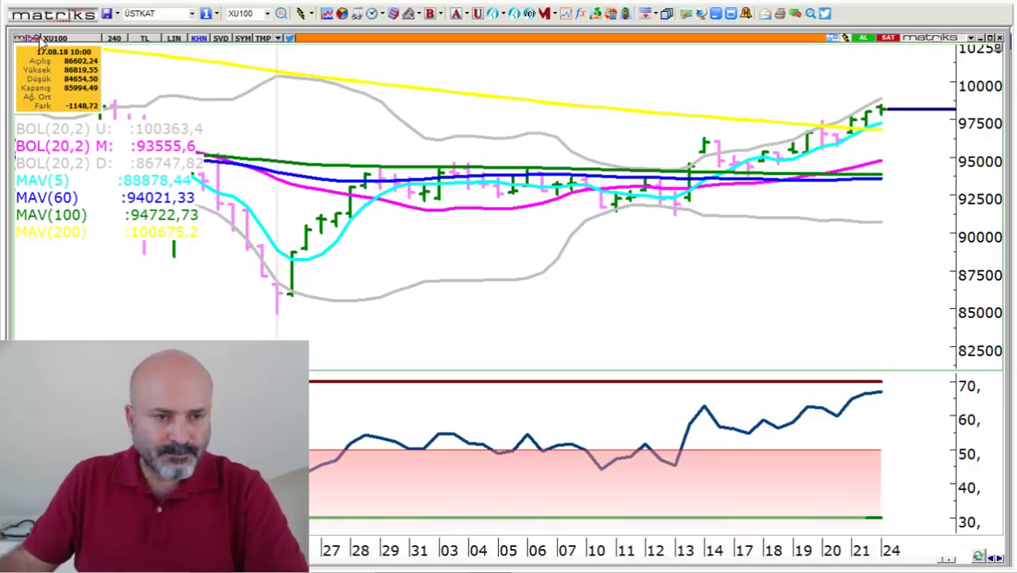
pyautogui.click(114, 38)
pyautogui.click(145, 256)
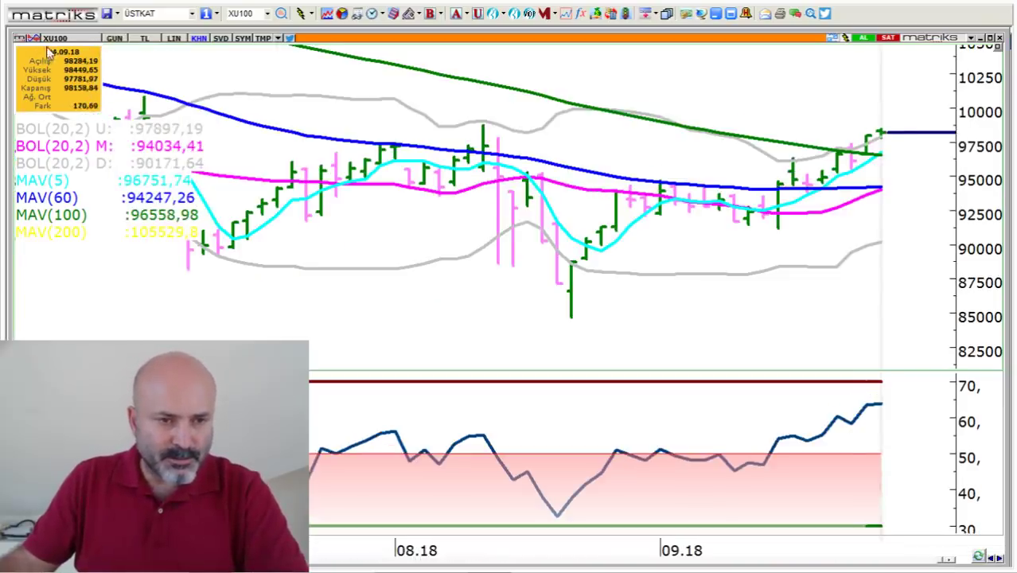
pyautogui.click(41, 40)
pyautogui.moveTo(18, 193); pyautogui.dragTo(946, 381)
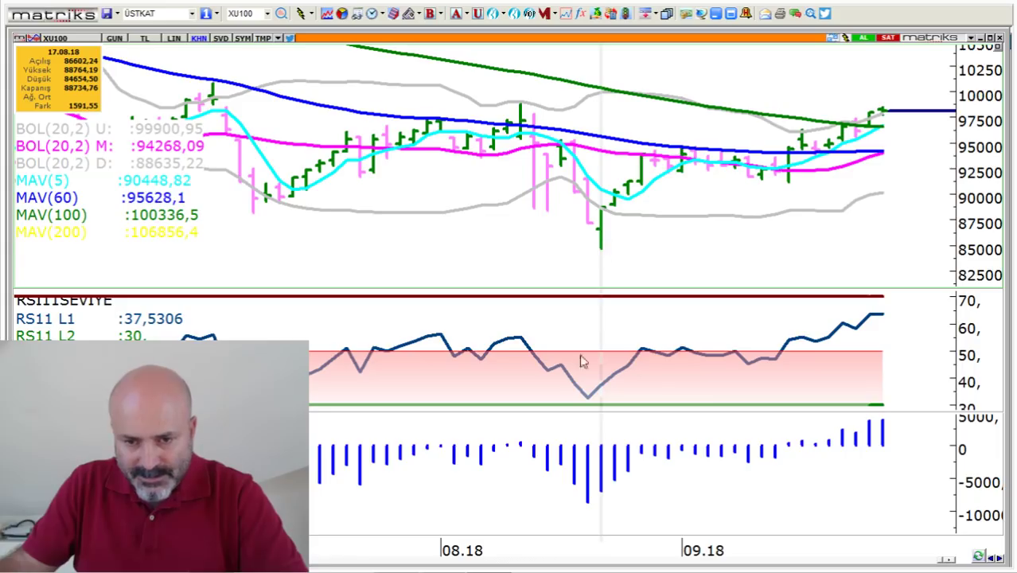
# - Compare the histogram troughs of 16.08.18, 12.07.18 and 13.06.18 with the matching price lows on the daily chart
pyautogui.click(590, 510)
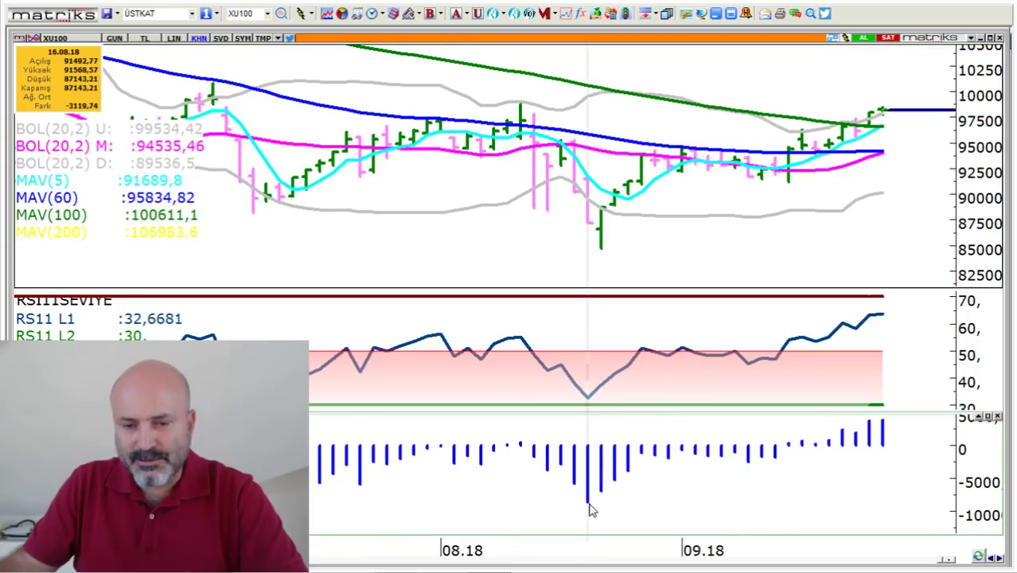
pyautogui.scroll(-3, 478, 514)
pyautogui.click(409, 511)
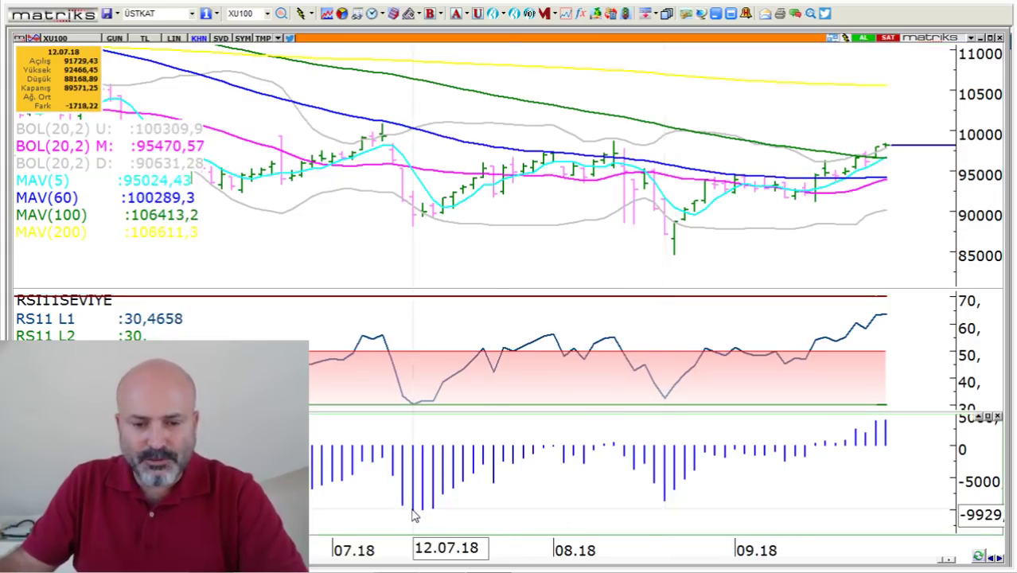
pyautogui.scroll(2, 351, 531)
pyautogui.click(330, 529)
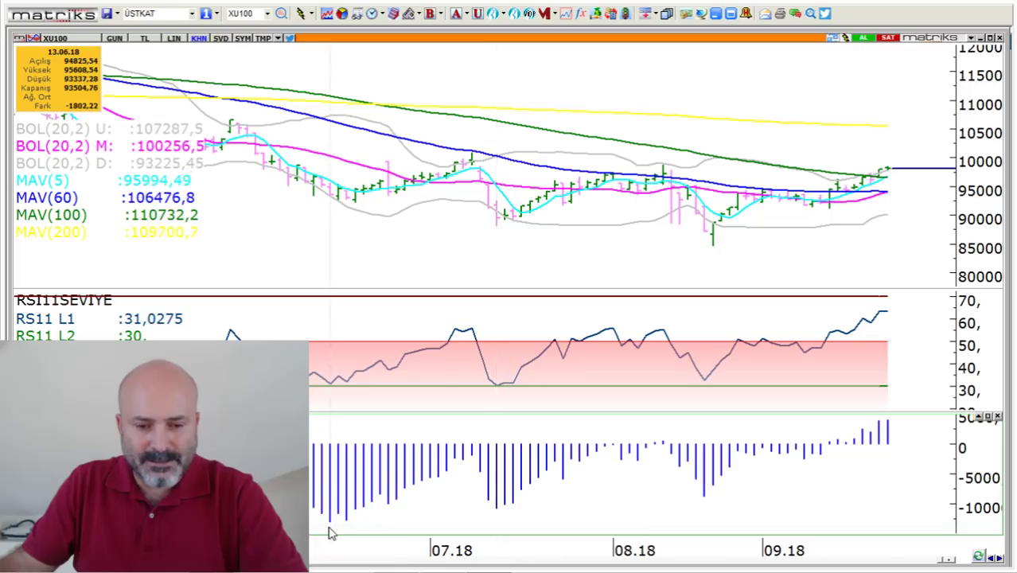
pyautogui.click(357, 226)
pyautogui.click(497, 516)
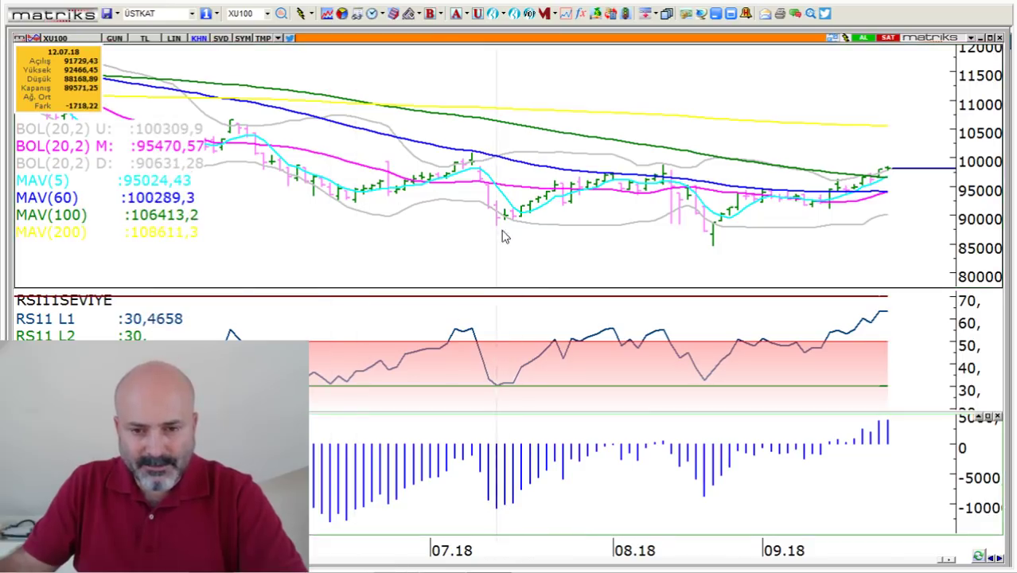
pyautogui.click(714, 274)
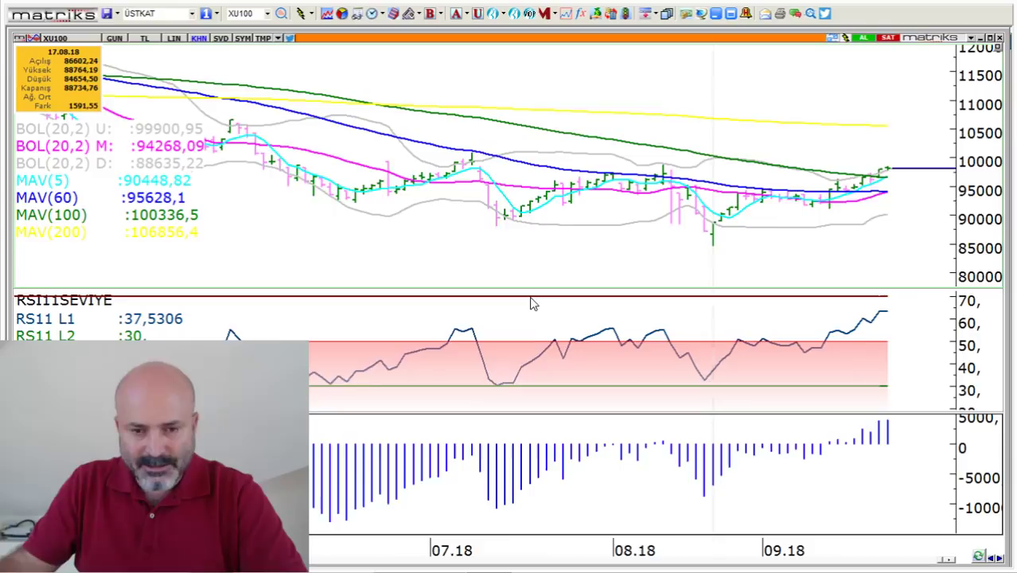
# - Inspect the 08.05.18 price low and its histogram trough over a wider time range
pyautogui.scroll(-1, 533, 303)
pyautogui.click(208, 140)
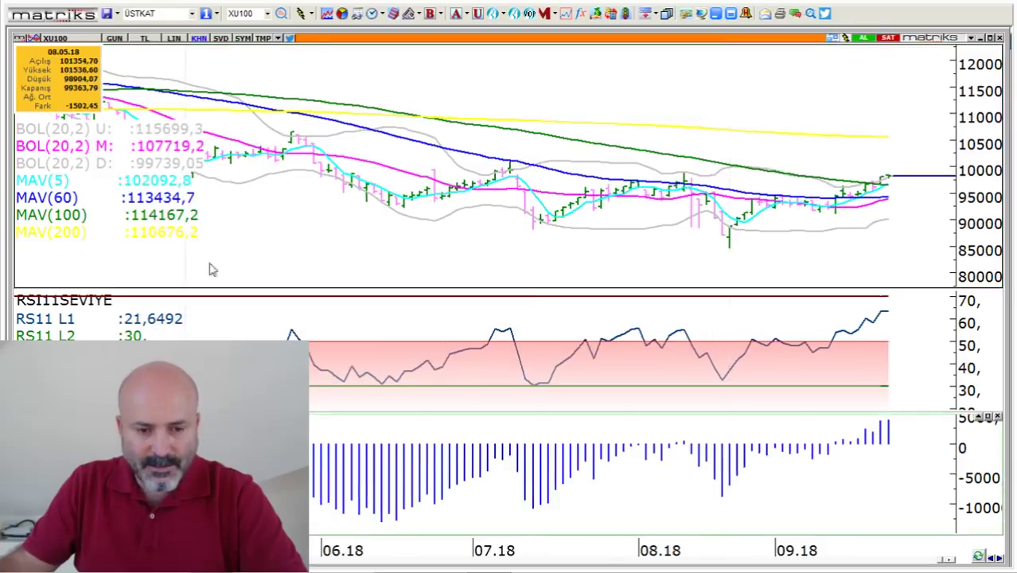
pyautogui.scroll(-2, 237, 220)
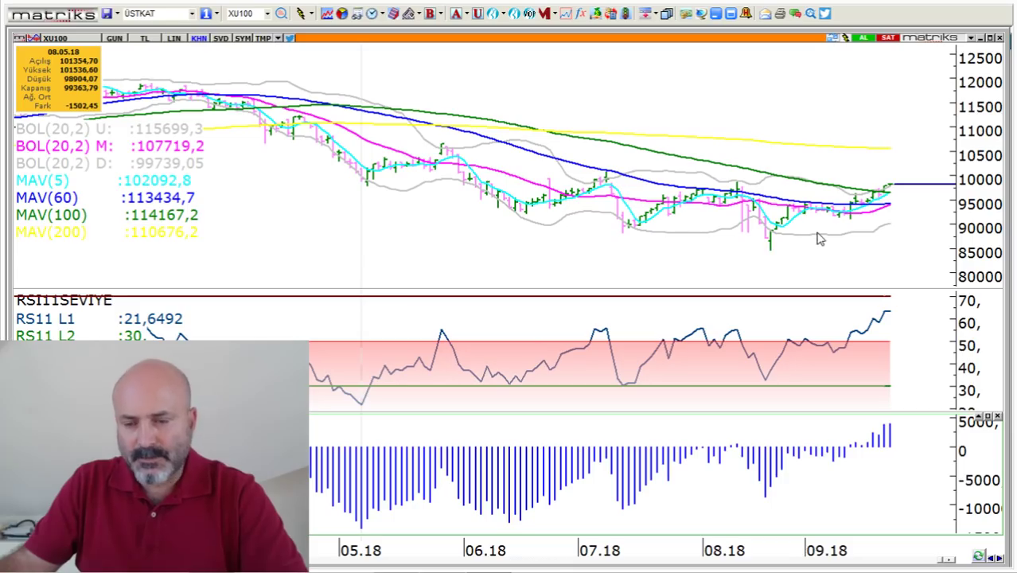
pyautogui.scroll(1, 790, 247)
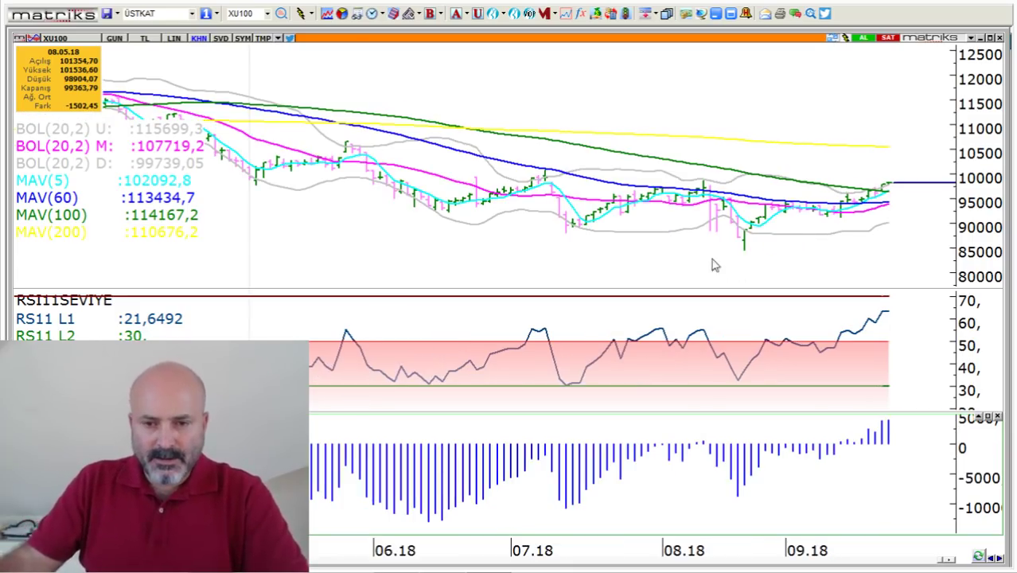
# - Examine the 28.05.18 and 09.08.18 price peaks and the 10.08.18 bar against the histogram on the daily chart
pyautogui.click(347, 148)
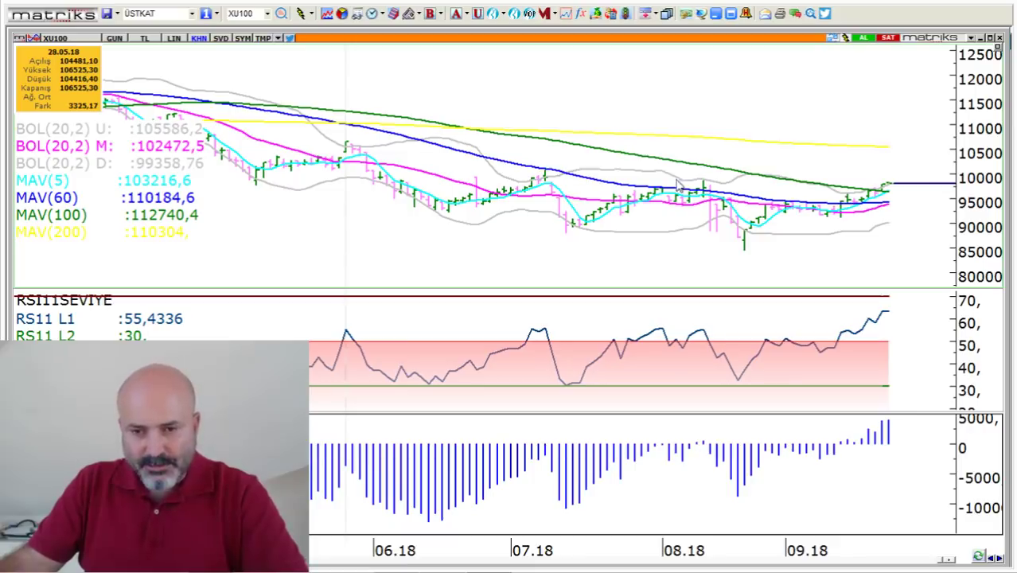
pyautogui.click(706, 125)
pyautogui.scroll(1, 709, 126)
pyautogui.scroll(1, 706, 125)
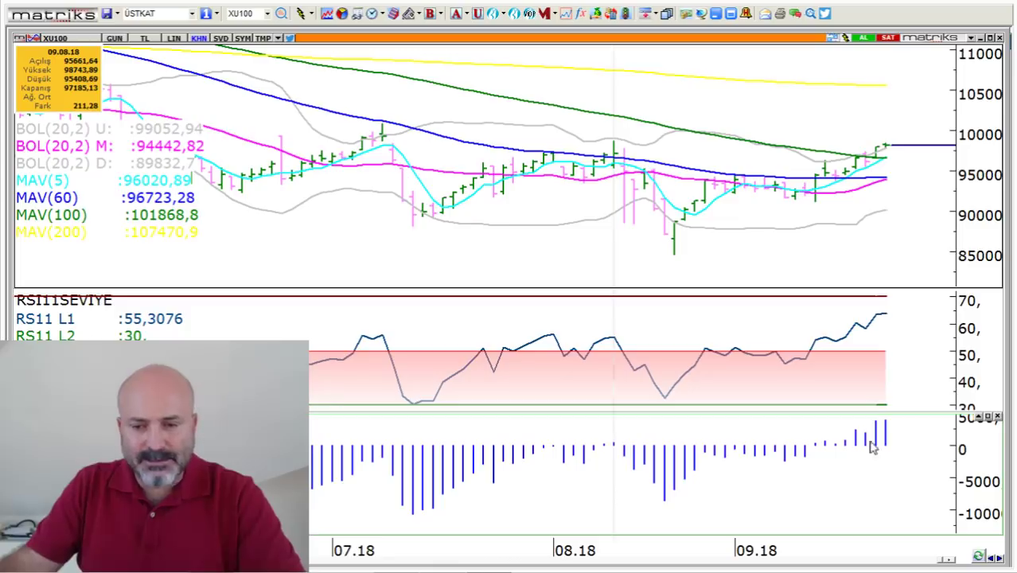
pyautogui.click(627, 142)
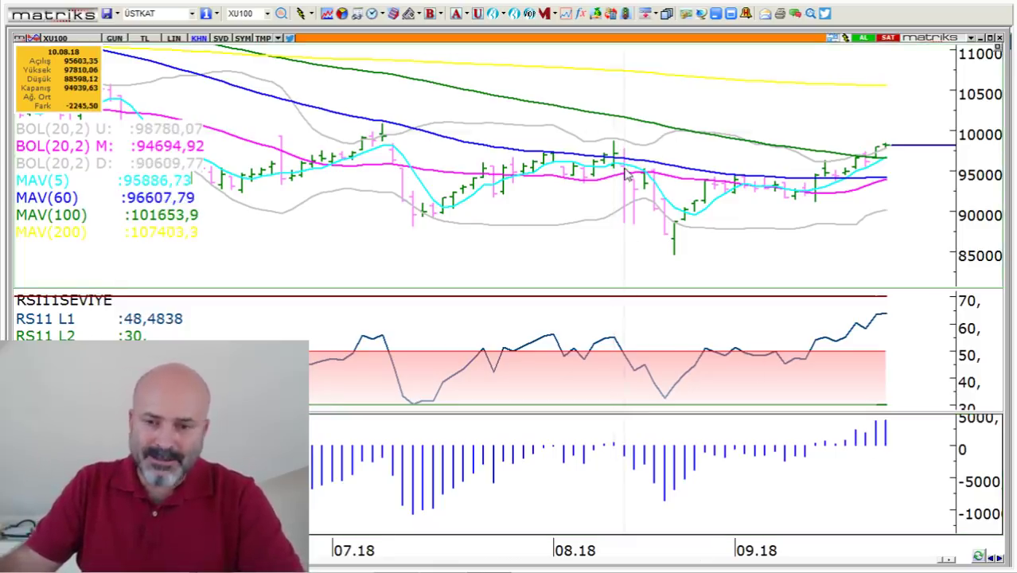
pyautogui.scroll(2, 681, 260)
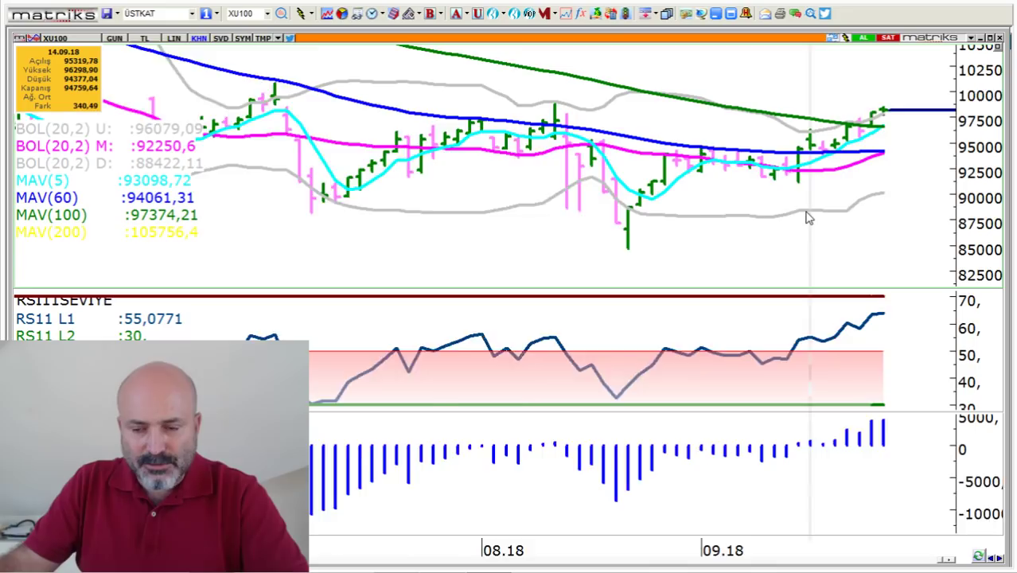
# - Examine the 24.09.18 bar on the daily chart and select the yearly XU100 support in cell Y23 of the Excel sheet
pyautogui.scroll(2, 780, 491)
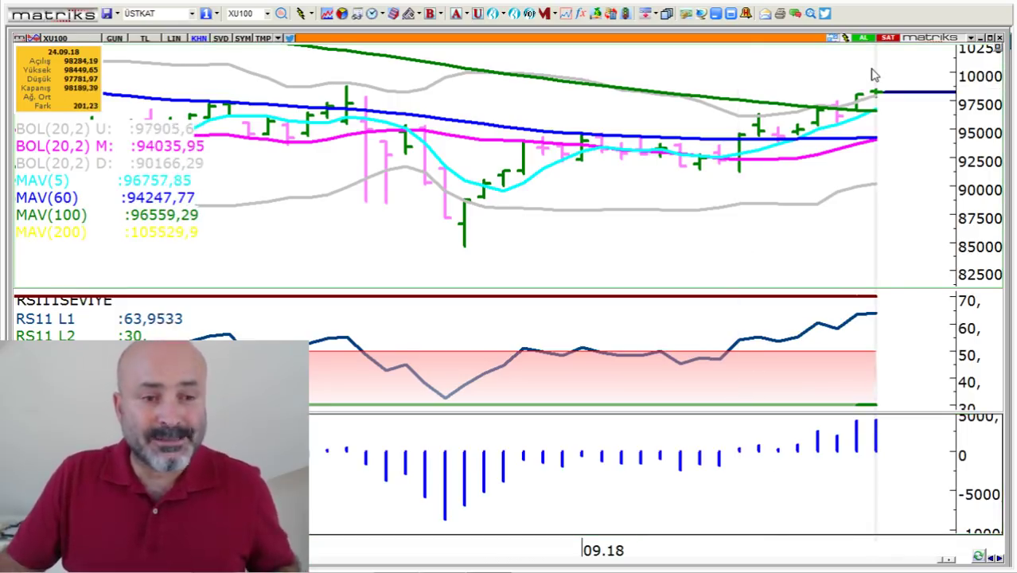
pyautogui.scroll(-2, 873, 74)
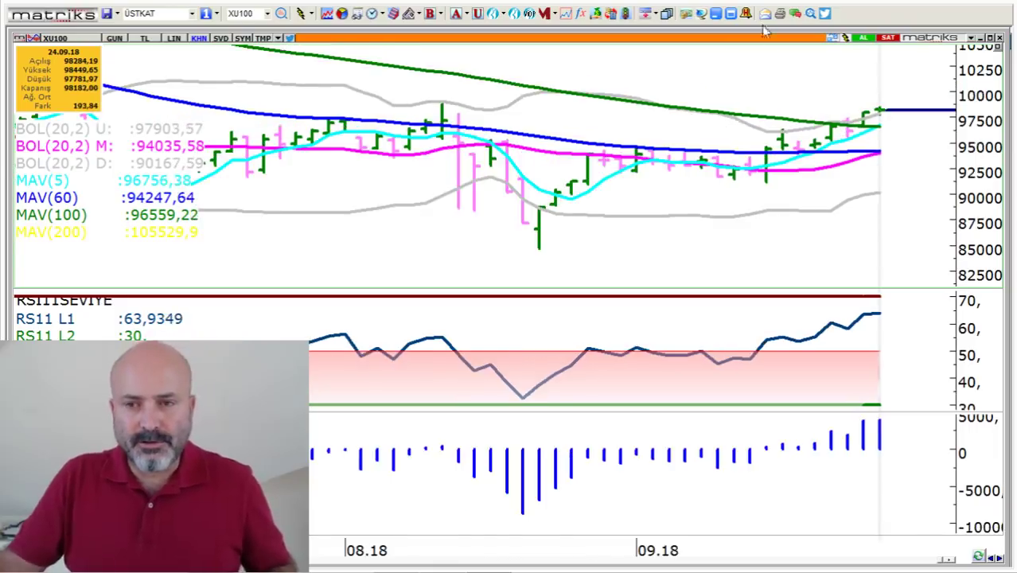
pyautogui.hotkey('alt', 'Tab')
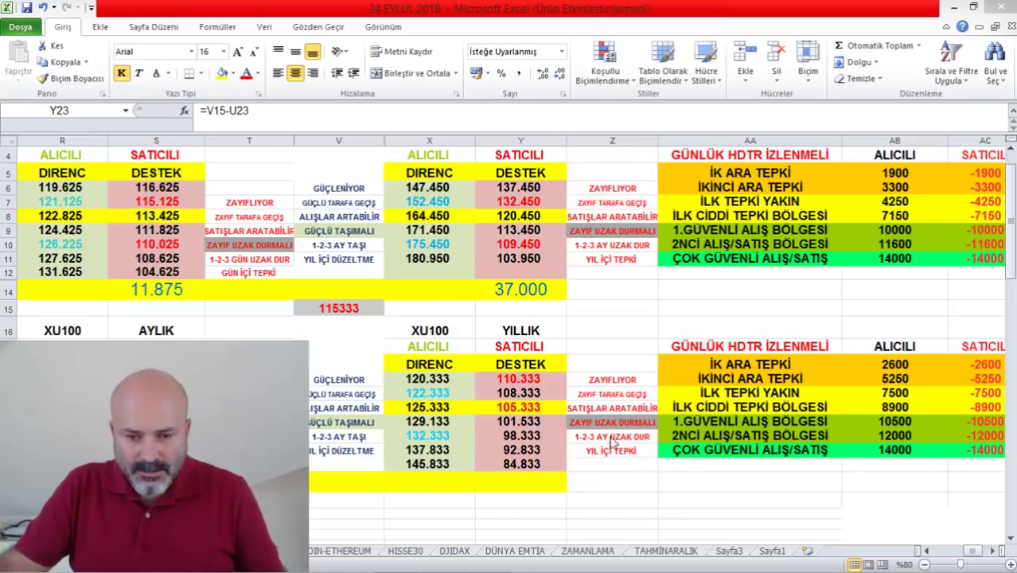
pyautogui.click(523, 437)
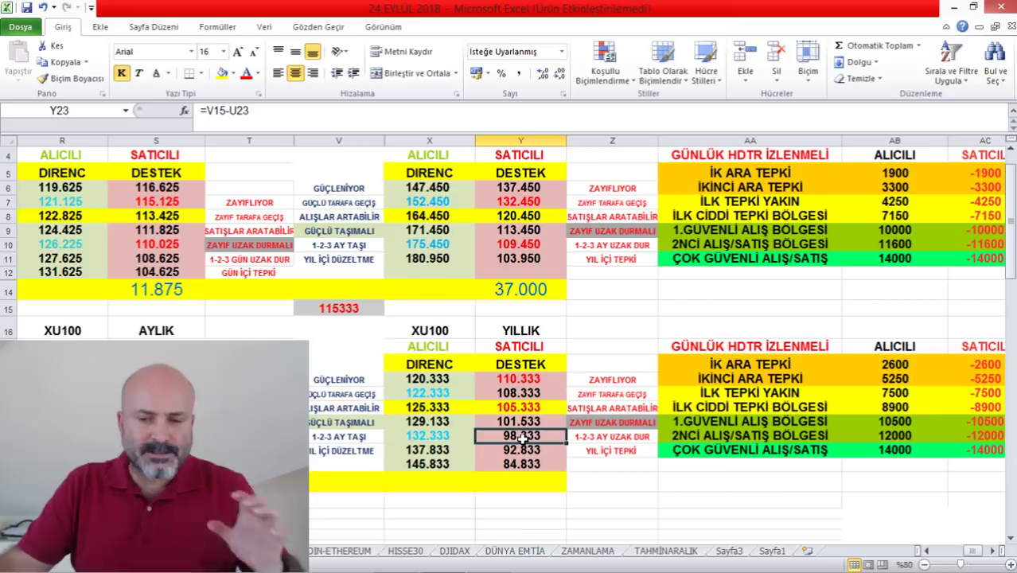
# - Switch to Matriks and move the HDTR histogram pane above the RSI pane on the XU100 daily chart
pyautogui.click(436, 562)
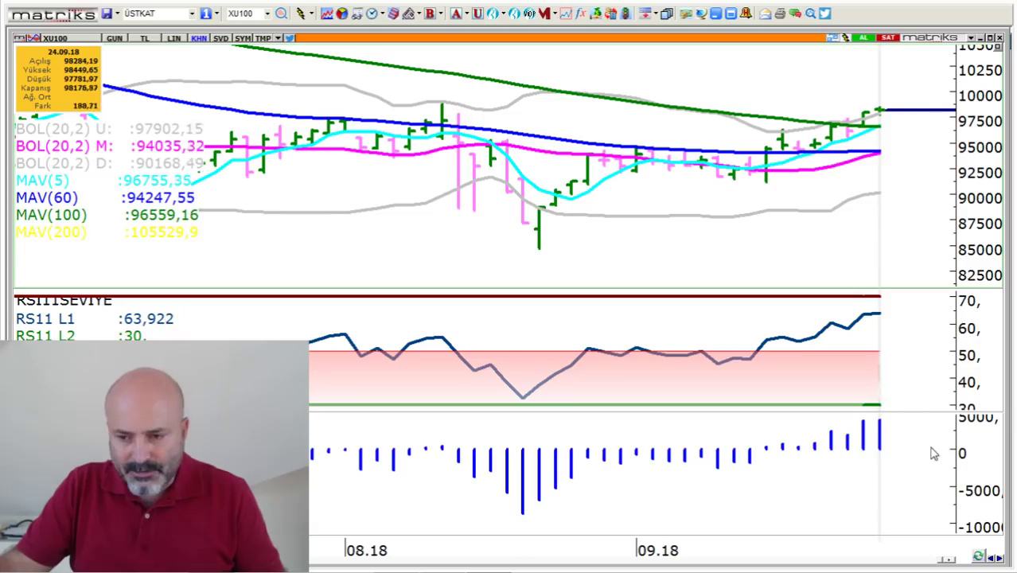
pyautogui.click(978, 417)
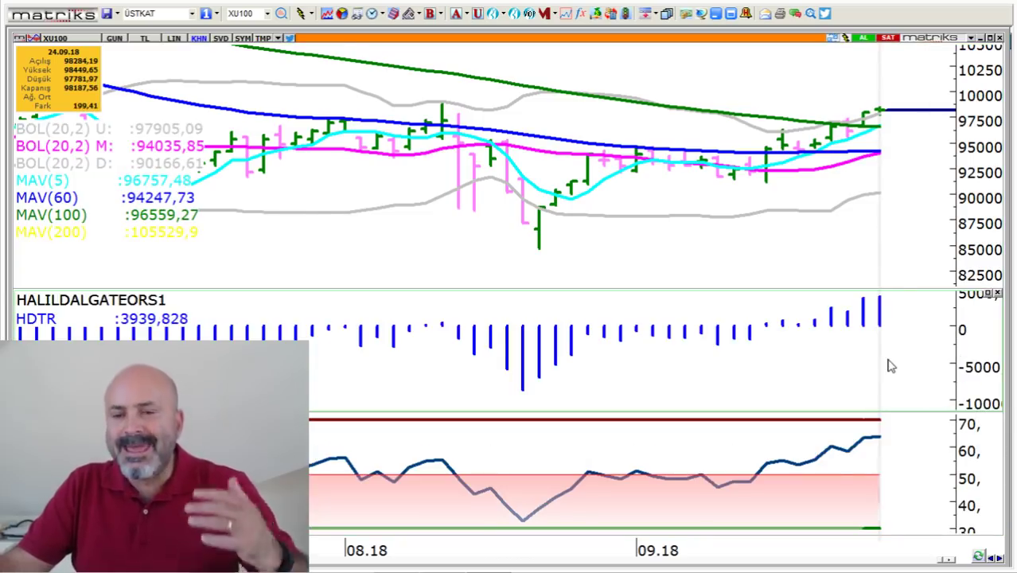
pyautogui.scroll(-1, 890, 363)
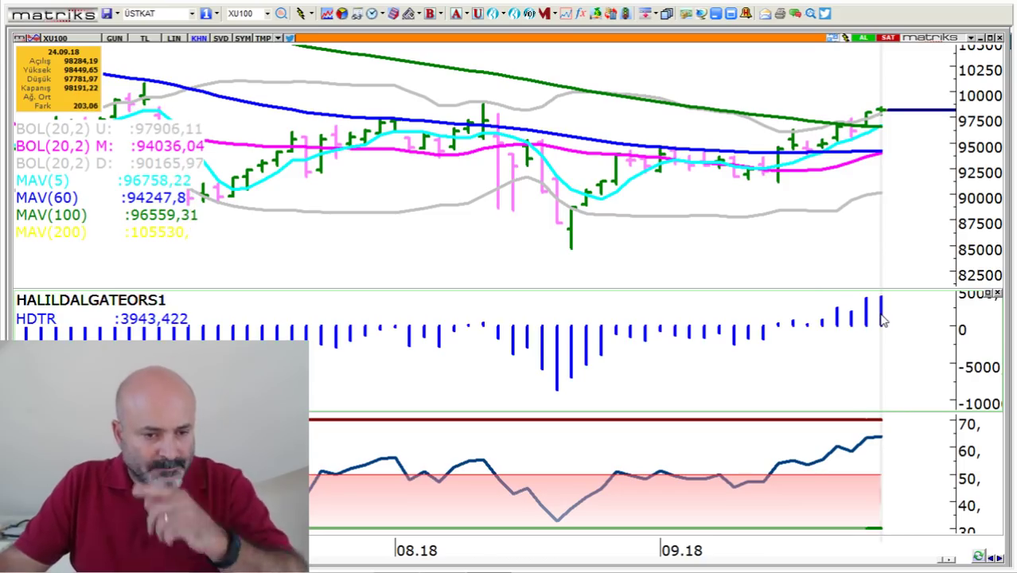
# - Switch to Excel and check the SATICILI İK ARA TEPKİ threshold in AC18 alongside the yearly XU100 support in Y23
pyautogui.click(716, 14)
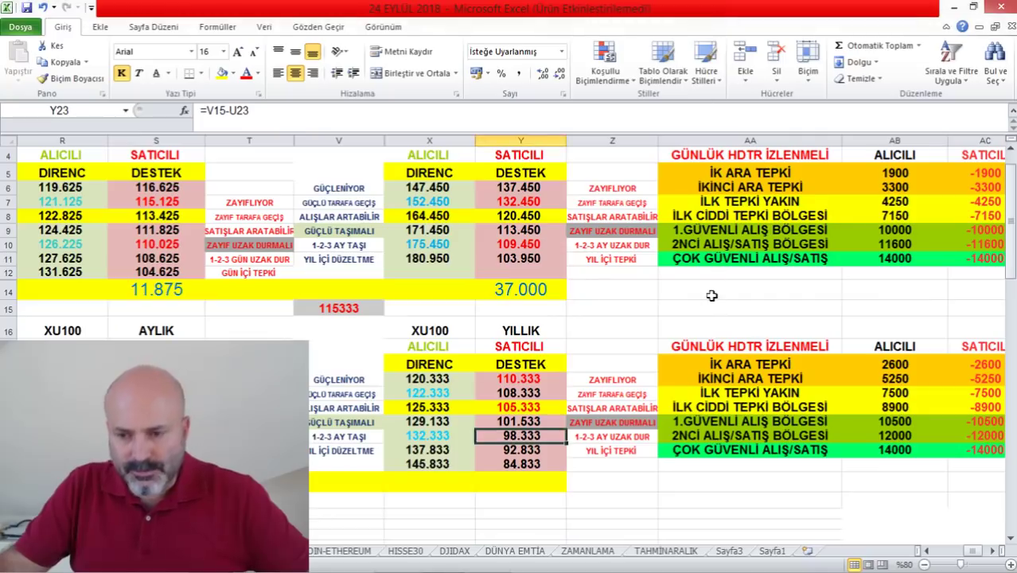
pyautogui.click(974, 365)
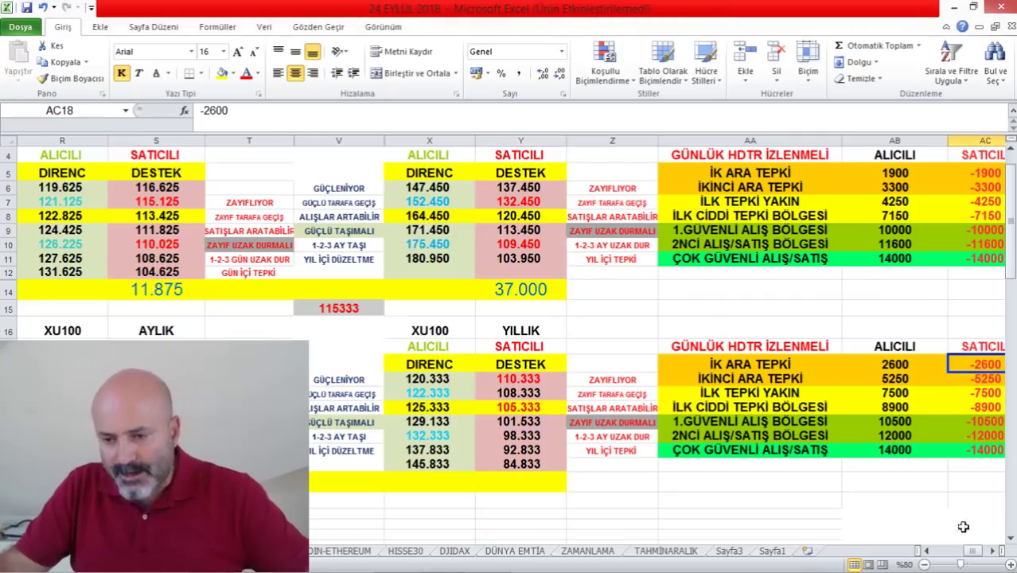
pyautogui.click(990, 551)
pyautogui.click(990, 551)
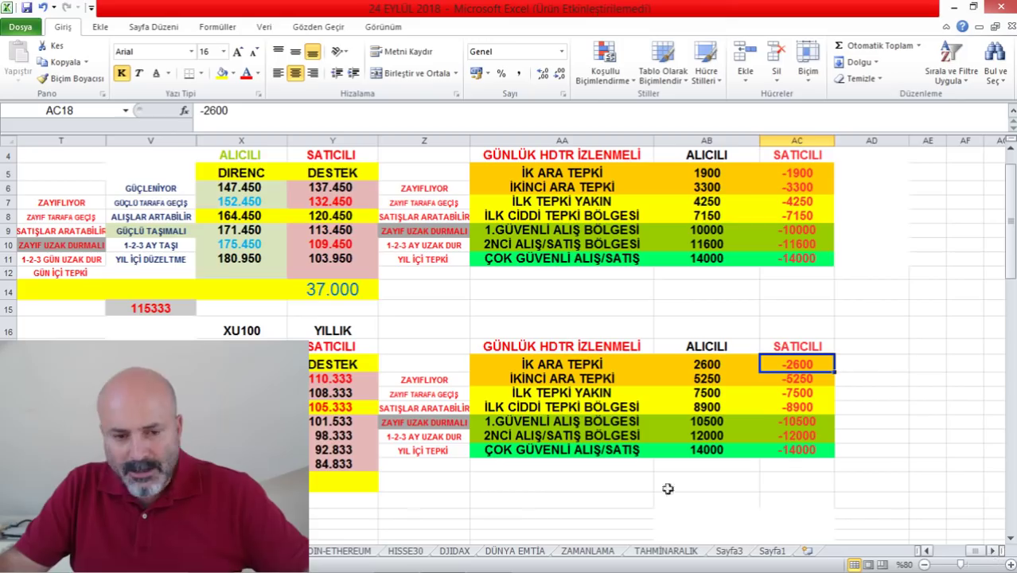
pyautogui.click(327, 436)
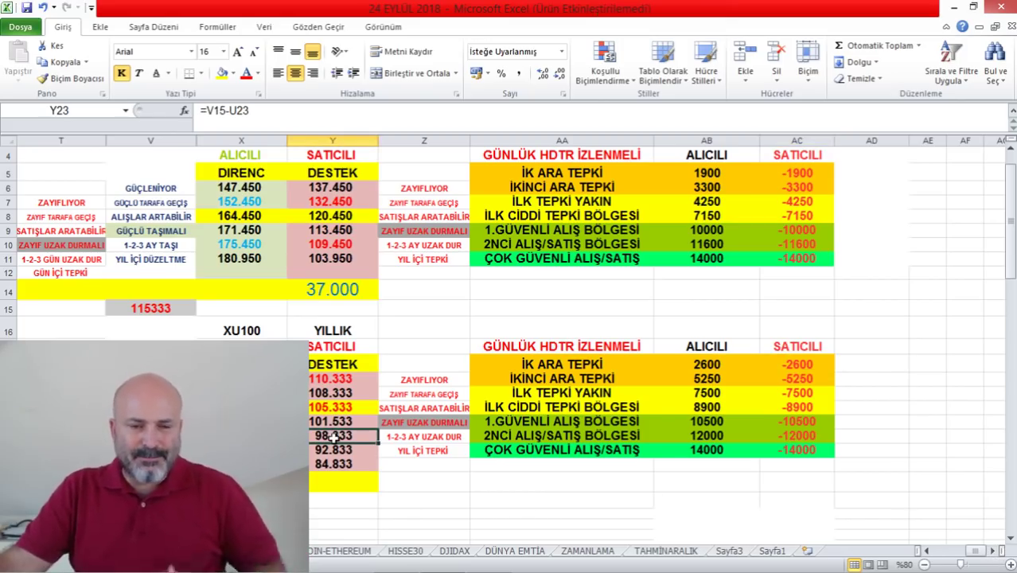
# - Inspect the monthly (AYLIK) XU100 resistance levels in cells R20 and R21
pyautogui.click(926, 550)
pyautogui.click(926, 551)
pyautogui.click(927, 551)
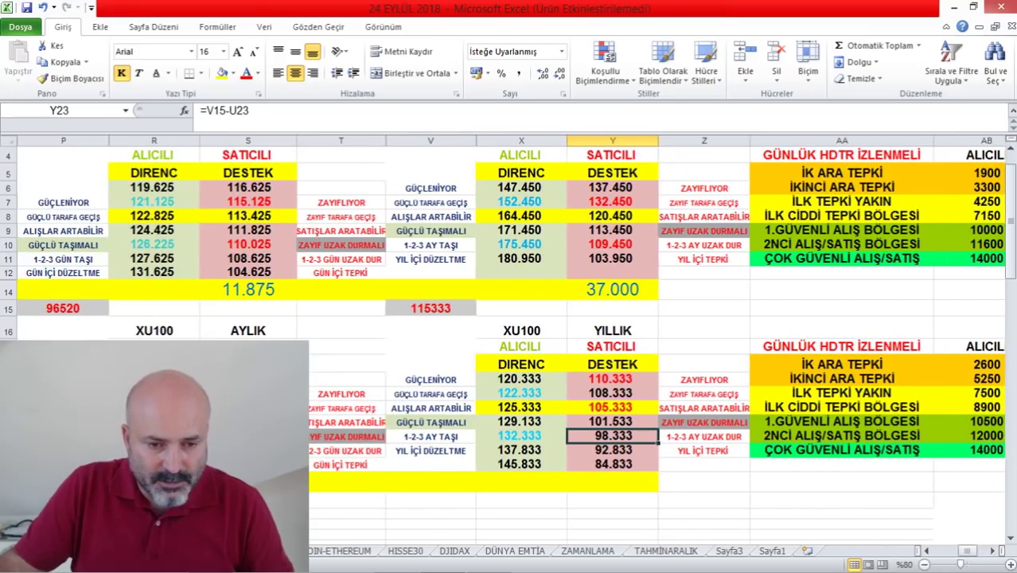
pyautogui.click(155, 394)
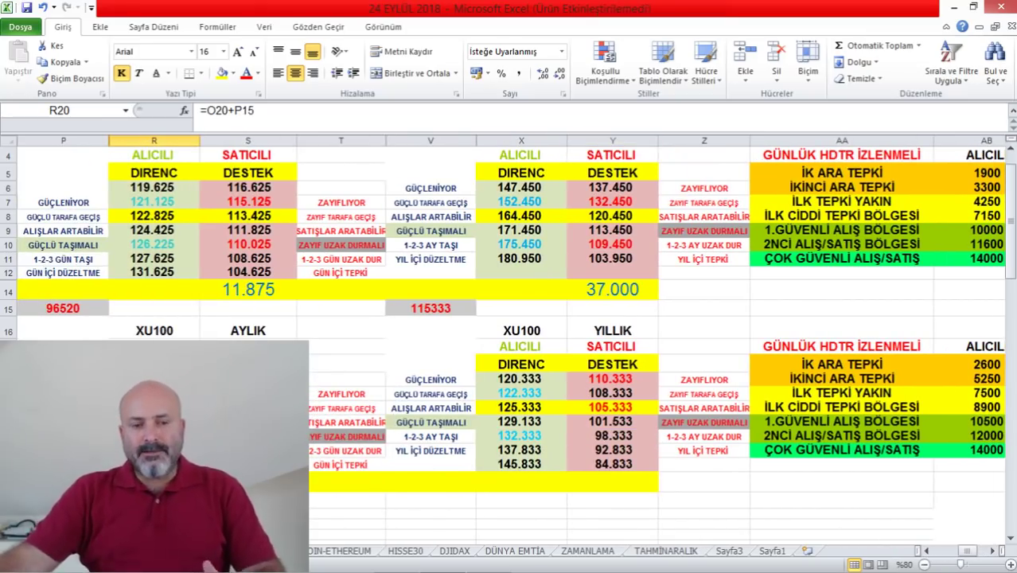
pyautogui.press('Down')
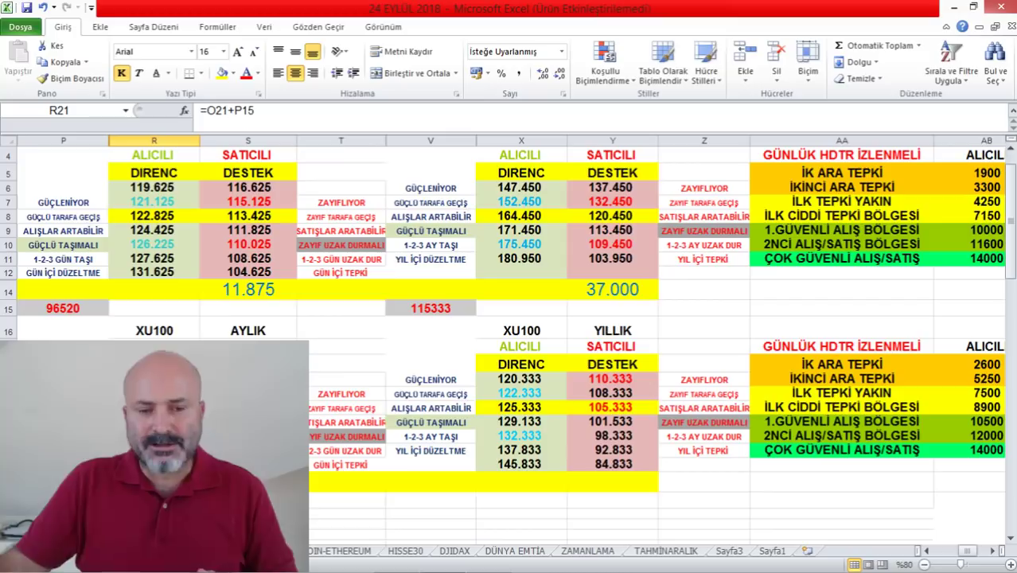
# - Compare the 24.09.18 HDTR reading in Matriks with the İK ARA TEPKİ and İKİNCİ ARA TEPKİ thresholds for XU100 in Excel
pyautogui.click(993, 555)
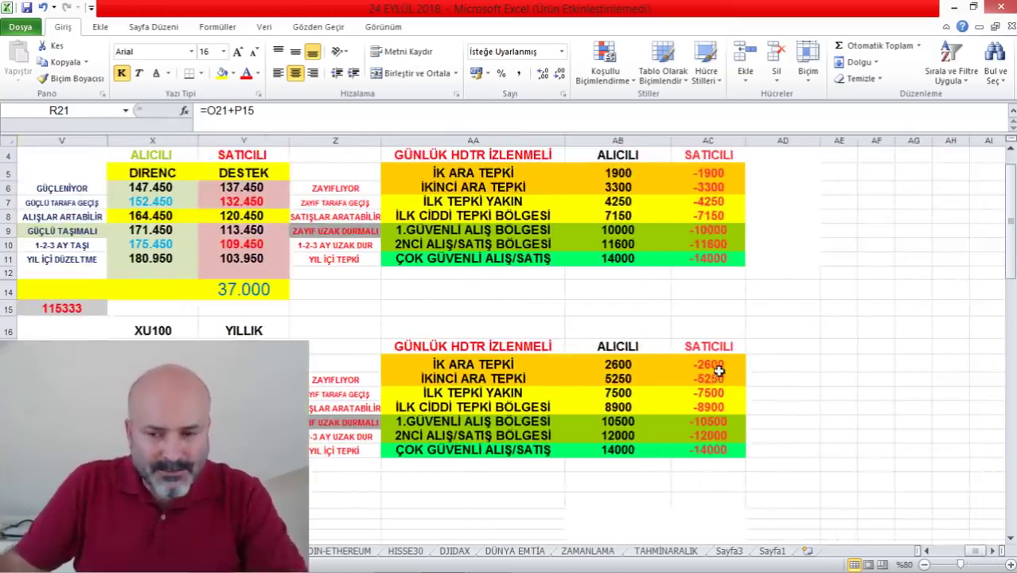
pyautogui.click(489, 560)
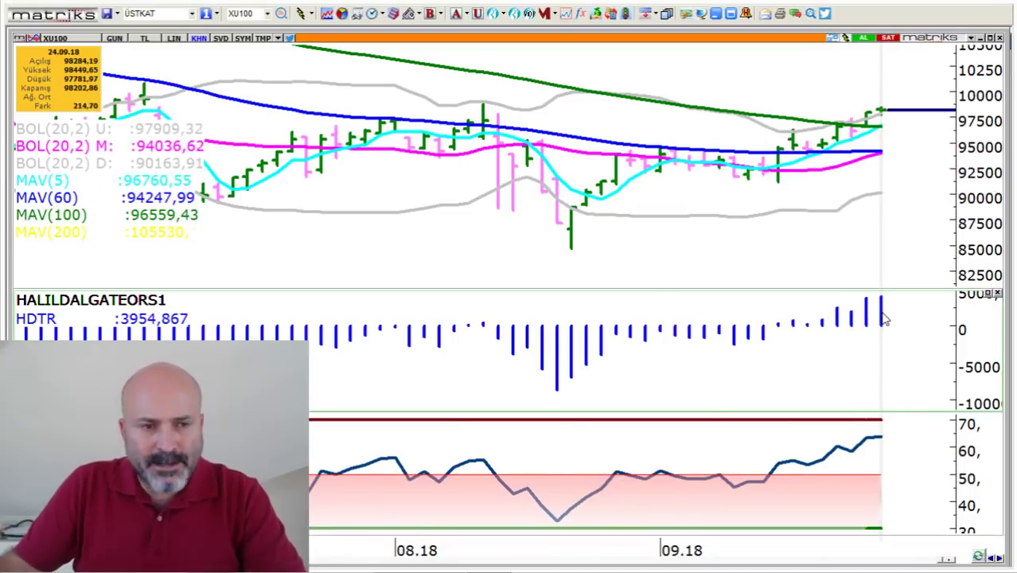
pyautogui.hotkey('alt', 'Tab')
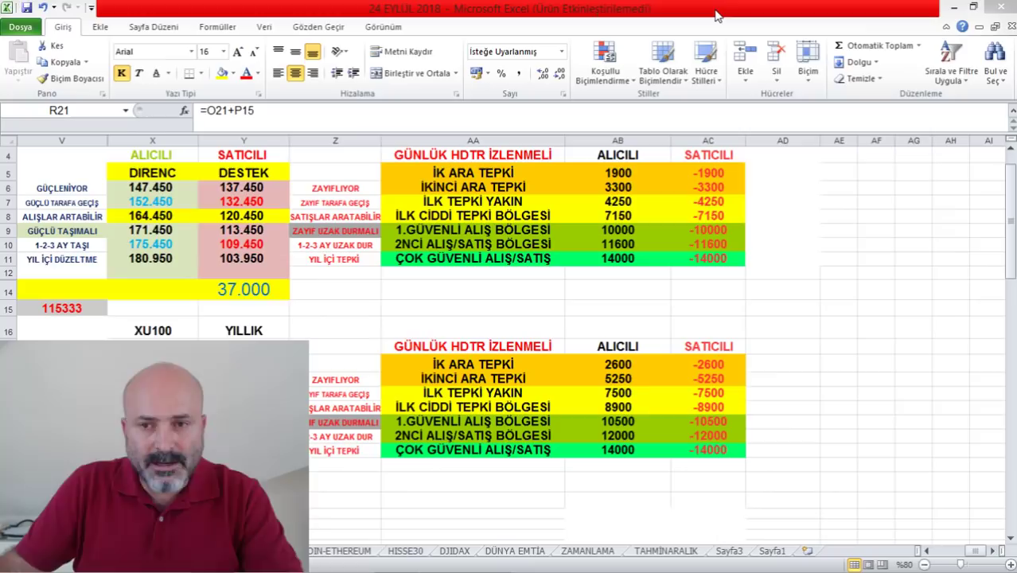
pyautogui.click(718, 364)
pyautogui.click(629, 364)
pyautogui.click(627, 379)
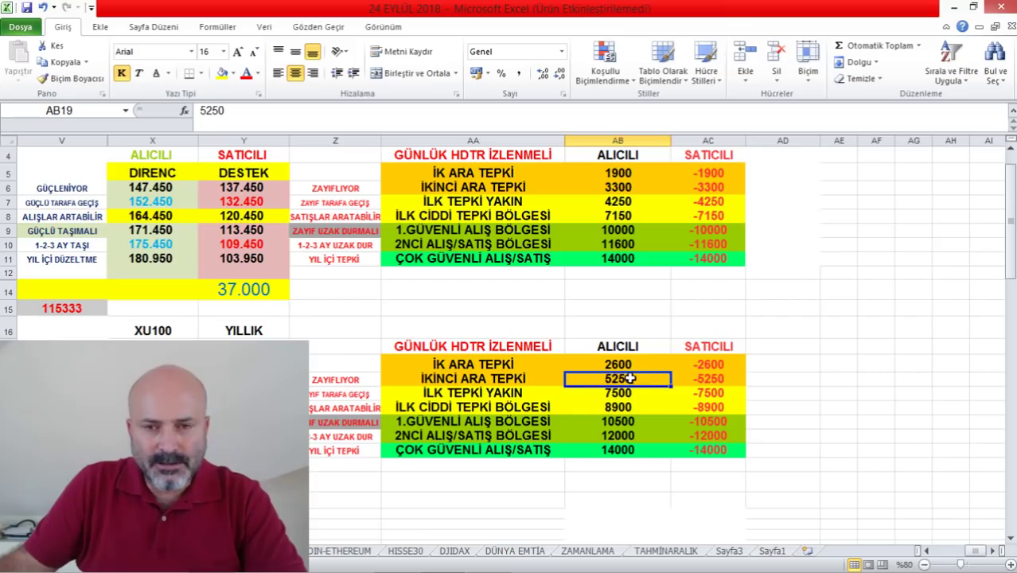
# - Enlarge the worksheet to 100% and review the ALICILI thresholds in AB18 and AB19
pyautogui.click(1010, 565)
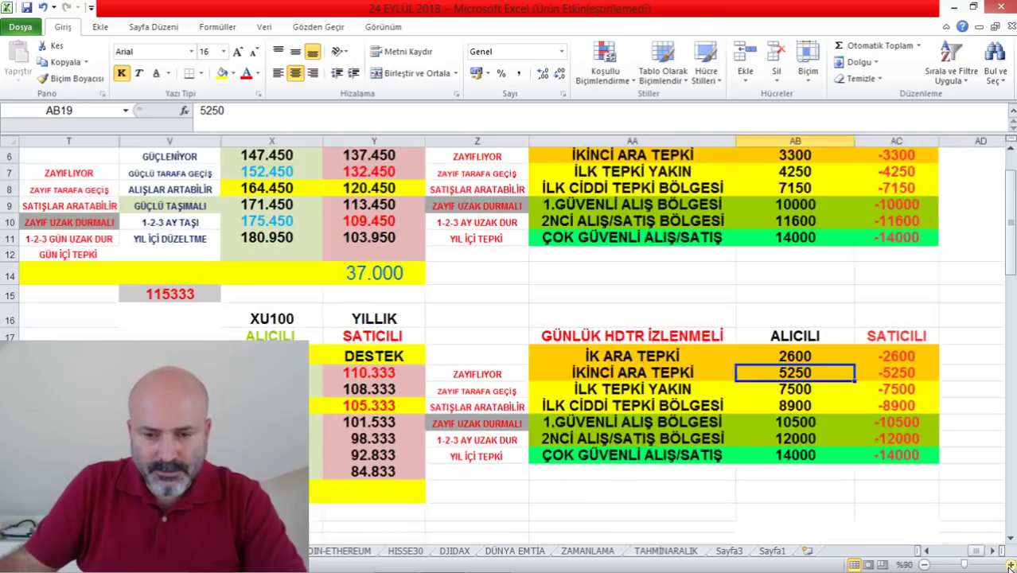
pyautogui.click(1009, 564)
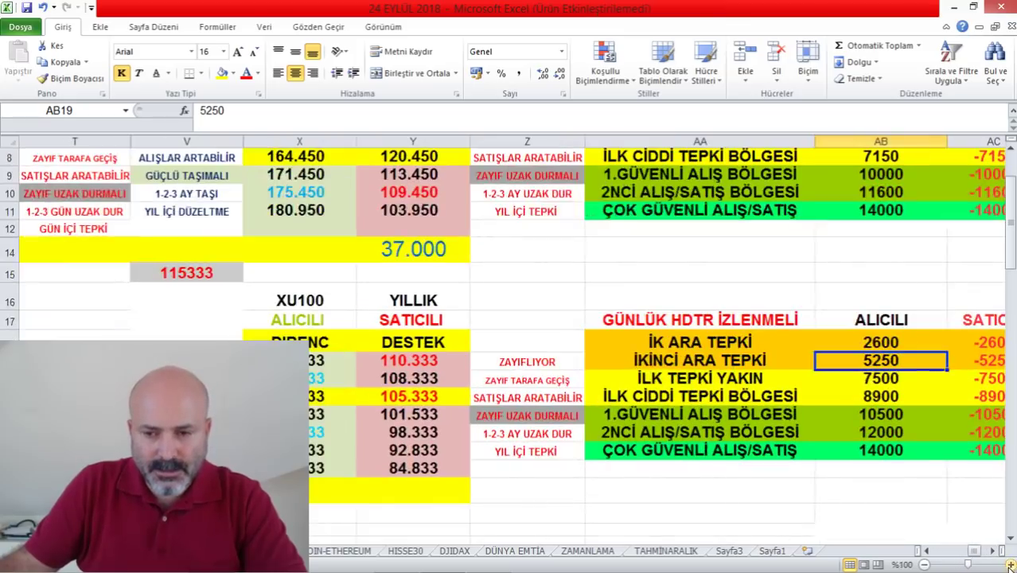
pyautogui.click(884, 343)
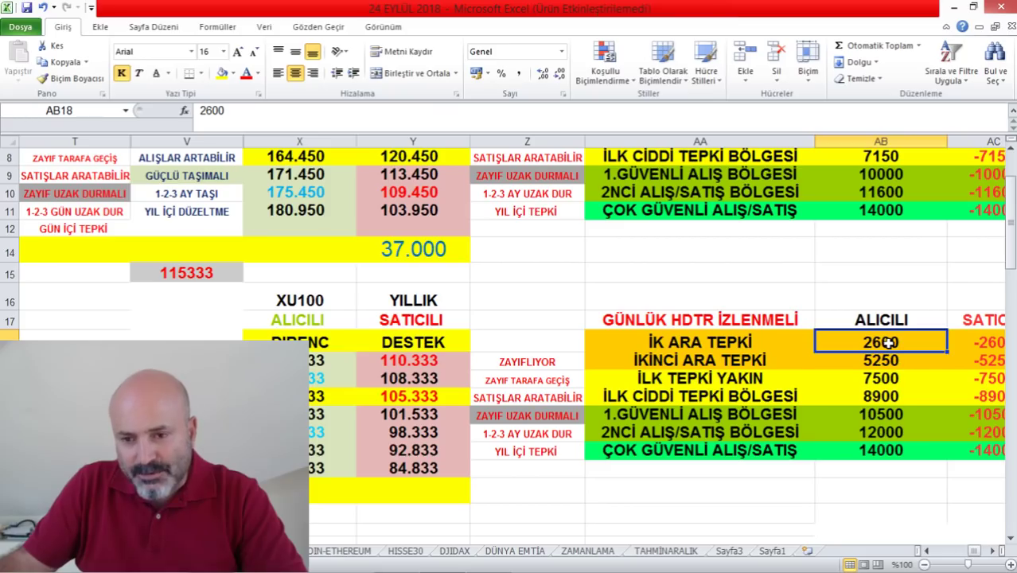
pyautogui.press('Return')
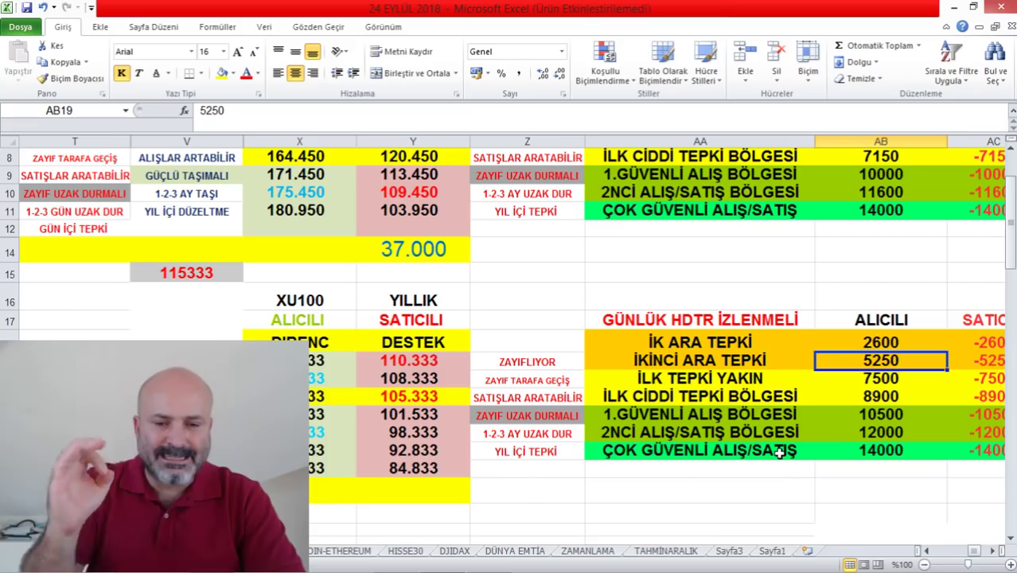
# - Compare the yearly XU100 support in Y23 with the monthly resistance in R21
pyautogui.click(402, 432)
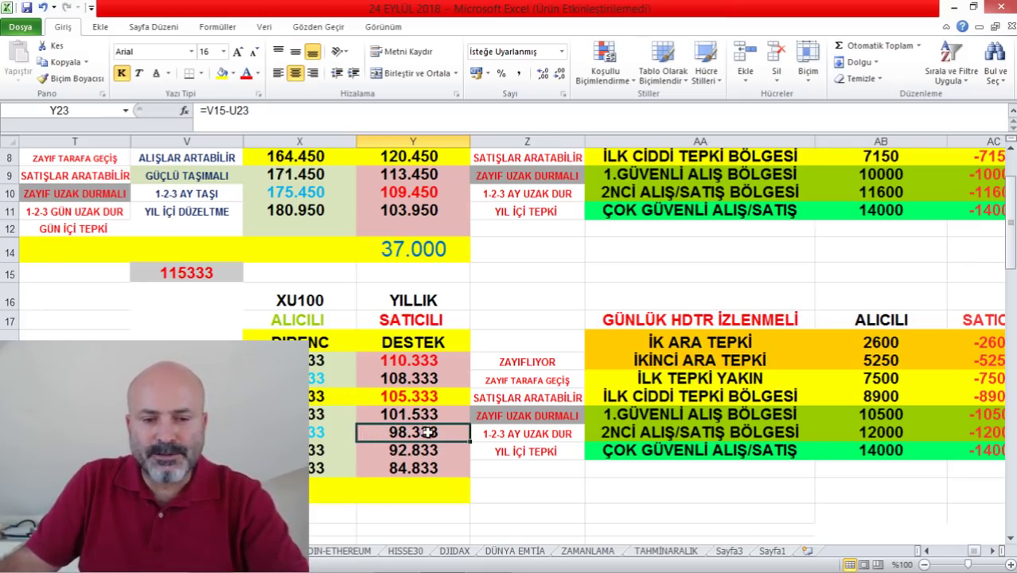
pyautogui.click(926, 551)
pyautogui.click(926, 551)
pyautogui.click(927, 551)
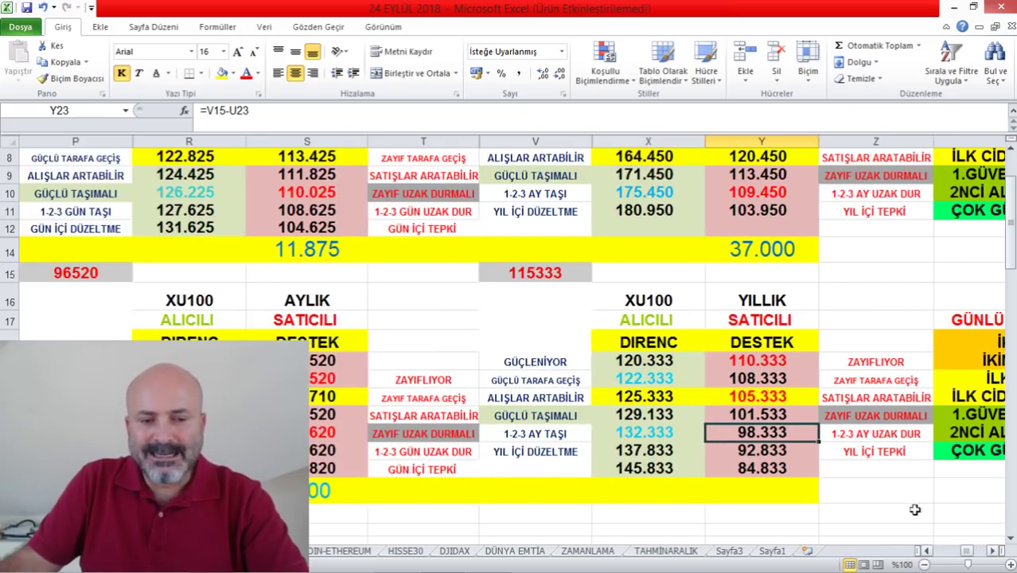
pyautogui.click(188, 379)
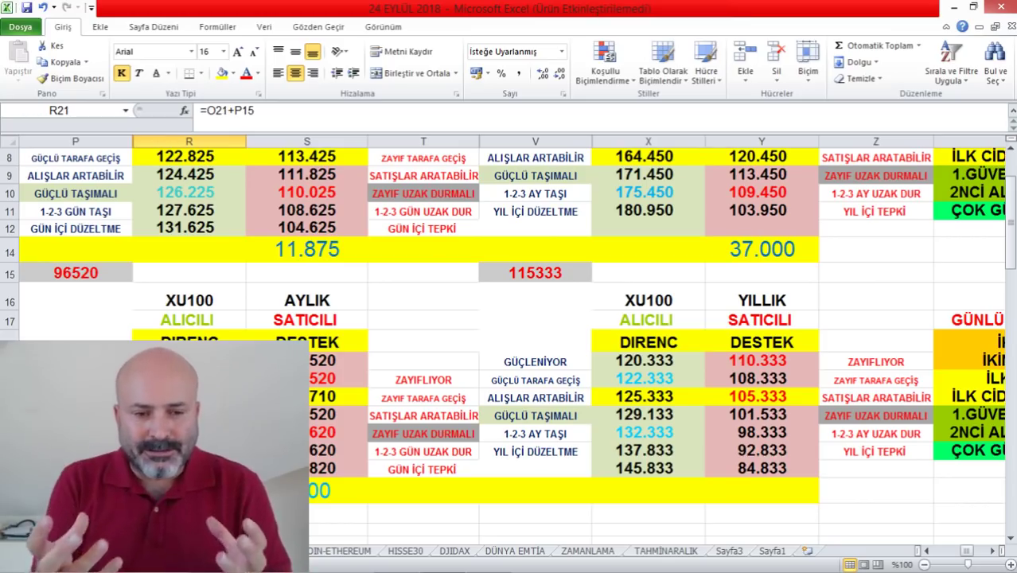
# - Review the İK ARA TEPKİ and İKİNCİ ARA TEPKİ rows and their ALICILI values in the lower GÜNLÜK HDTR İZLENMELİ table
pyautogui.click(993, 551)
pyautogui.click(993, 551)
pyautogui.click(993, 551)
pyautogui.click(993, 551)
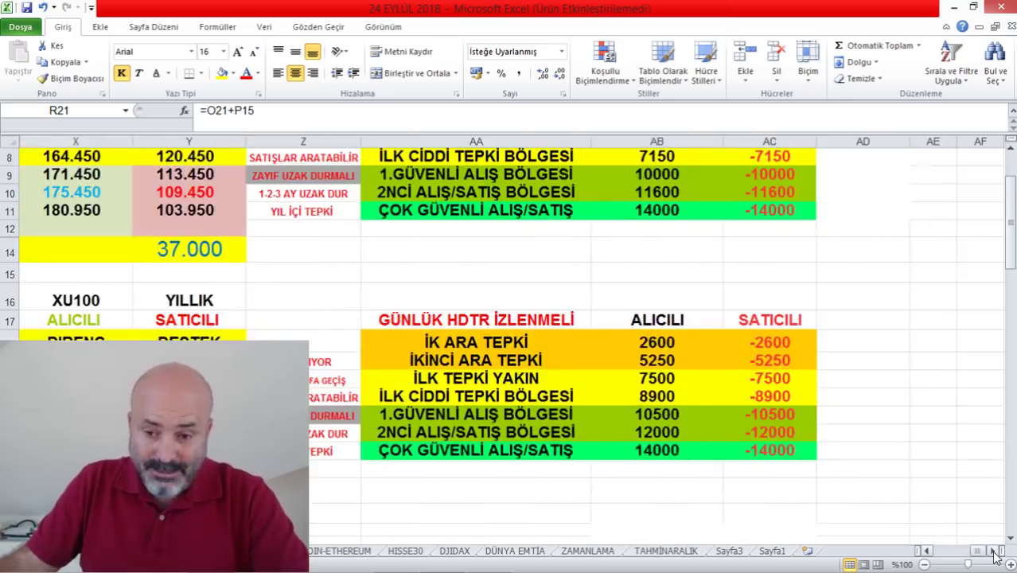
pyautogui.click(655, 341)
pyautogui.moveTo(655, 340); pyautogui.dragTo(655, 358)
pyautogui.click(585, 356)
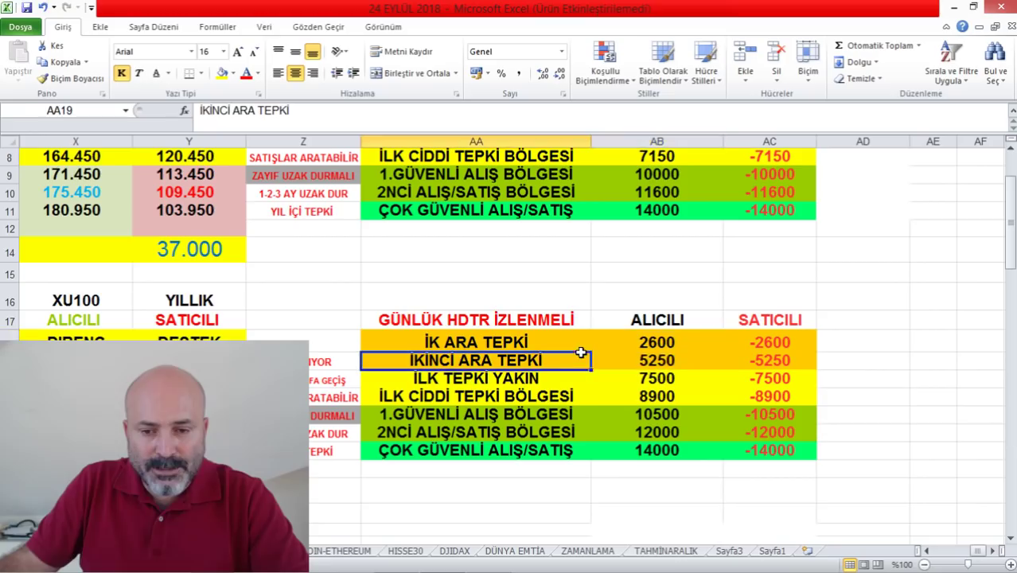
pyautogui.click(677, 365)
pyautogui.click(662, 343)
pyautogui.click(663, 362)
pyautogui.click(670, 338)
pyautogui.click(661, 360)
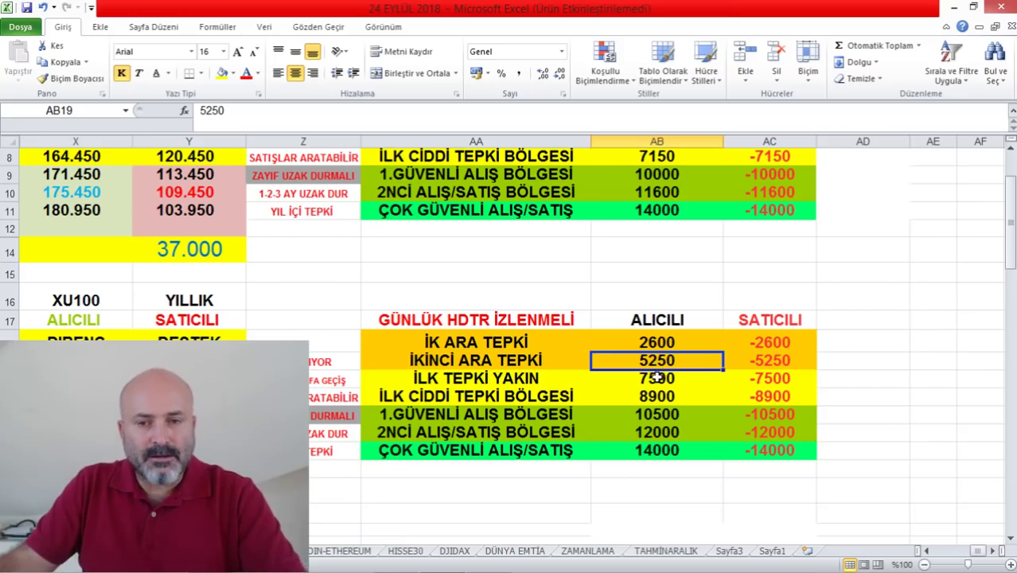
# - Check the ALICILI thresholds for İLK TEPKİ YAKIN and İLK CİDDİ TEPKİ BÖLGESİ against the İKİNCİ ARA TEPKİ value
pyautogui.click(657, 378)
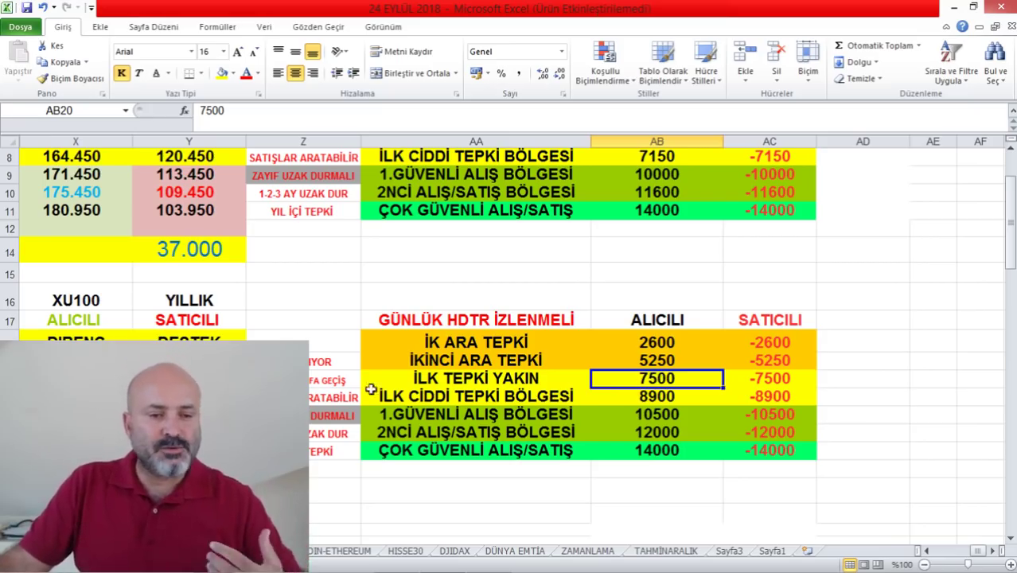
pyautogui.click(673, 396)
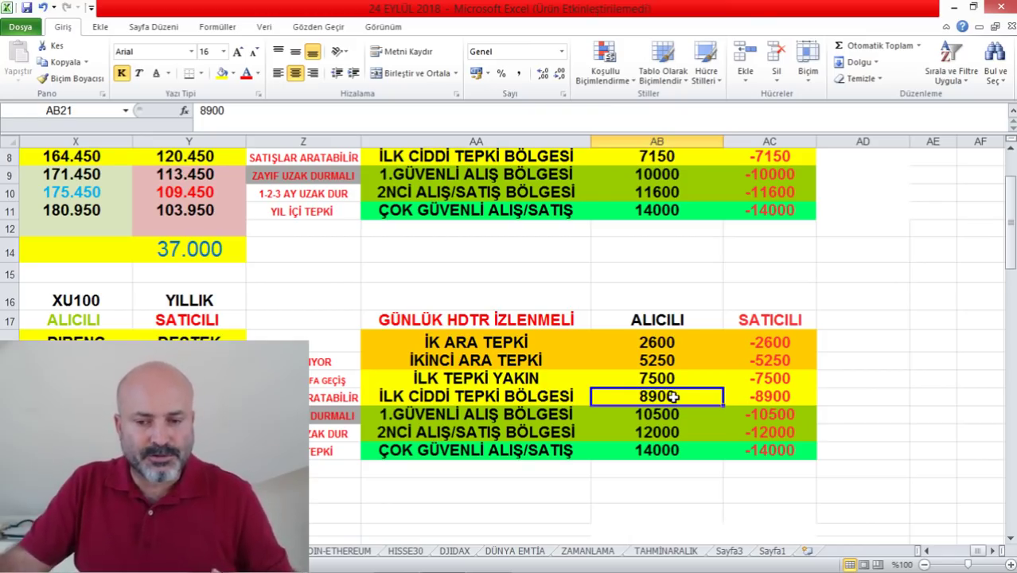
pyautogui.click(669, 360)
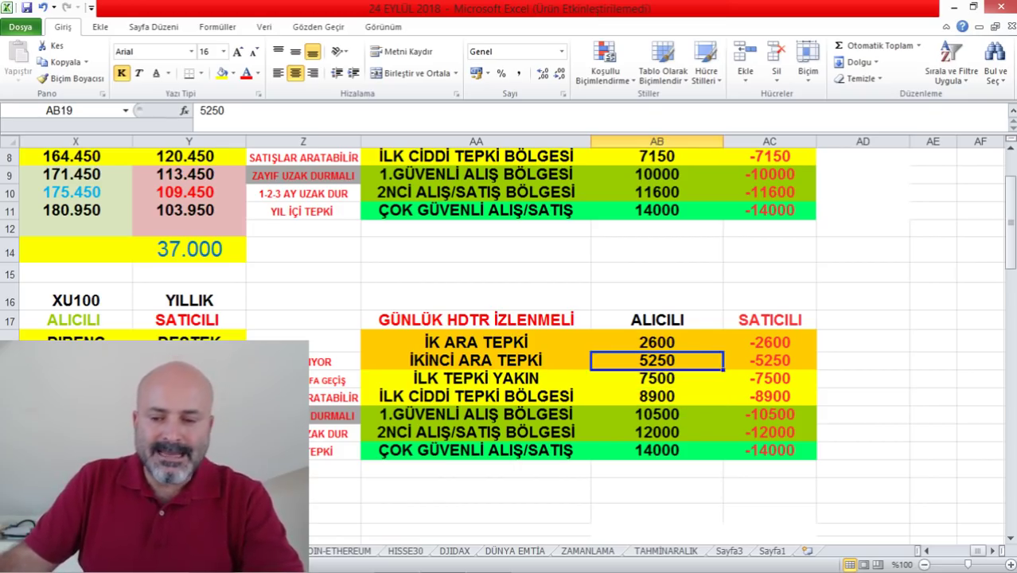
# - Return to the monthly XU100 levels and inspect the resistance in cell R21
pyautogui.hscroll(-5, 923, 553)
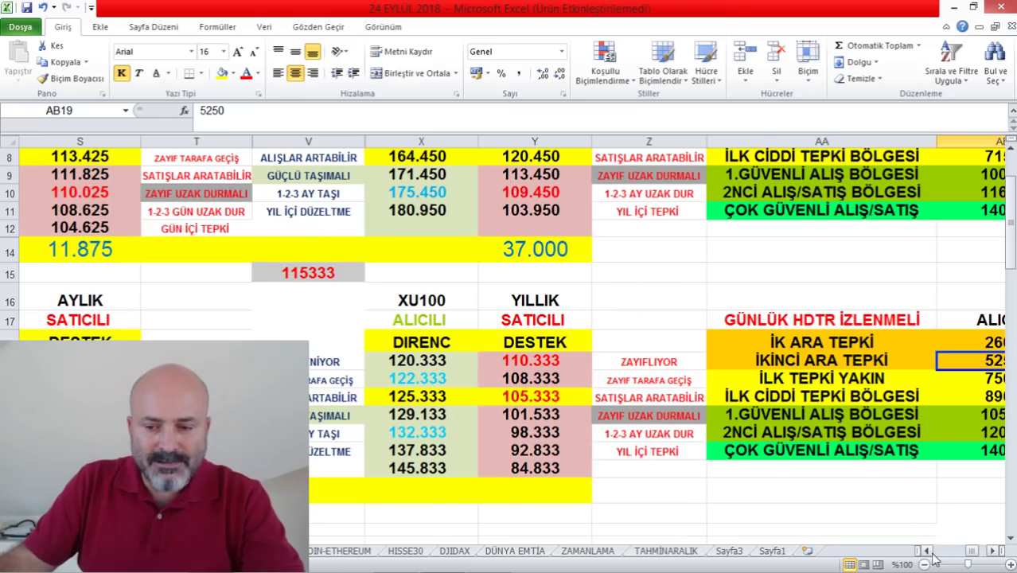
pyautogui.hscroll(-3, 932, 557)
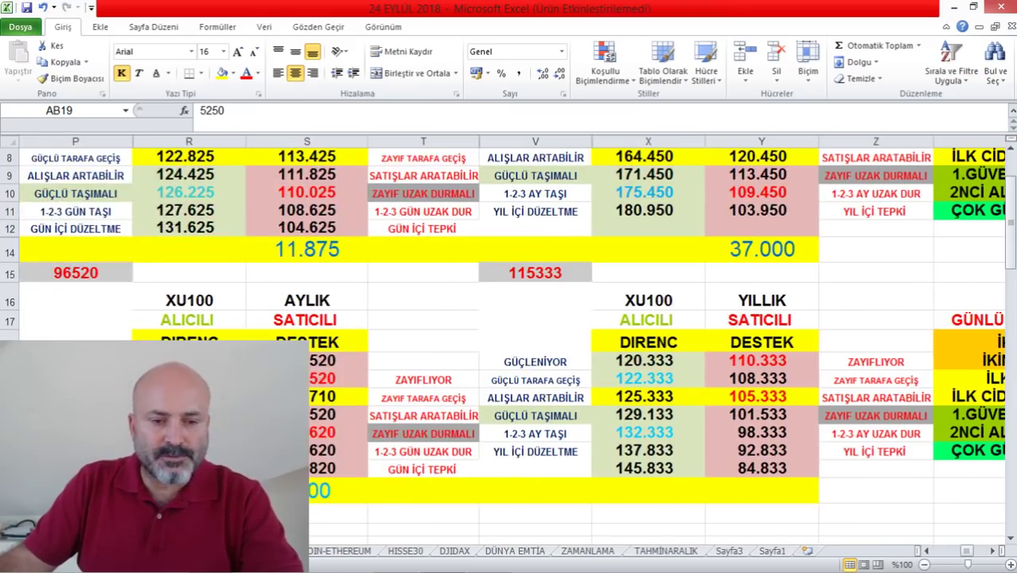
pyautogui.click(189, 396)
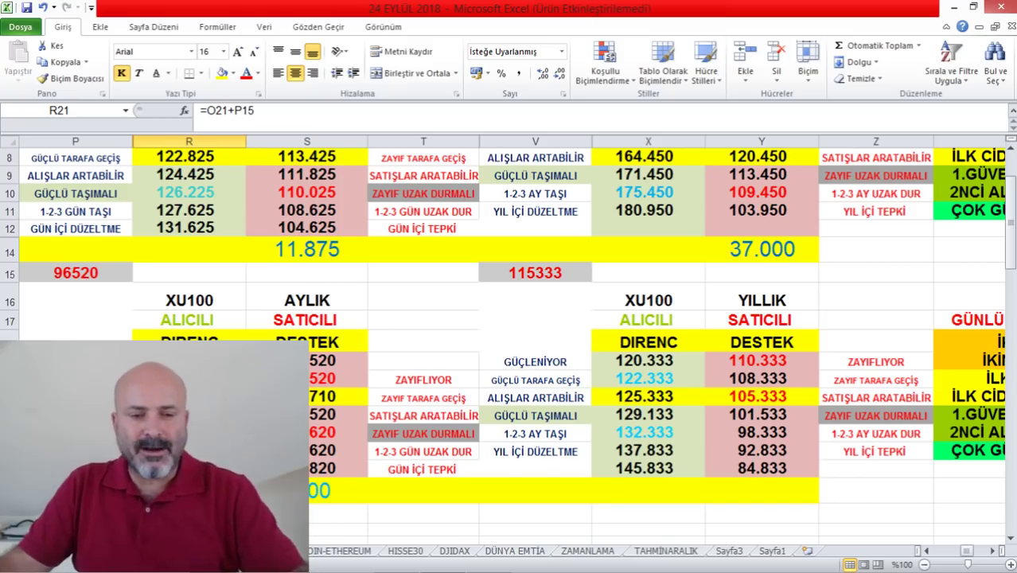
pyautogui.moveTo(487, 570)
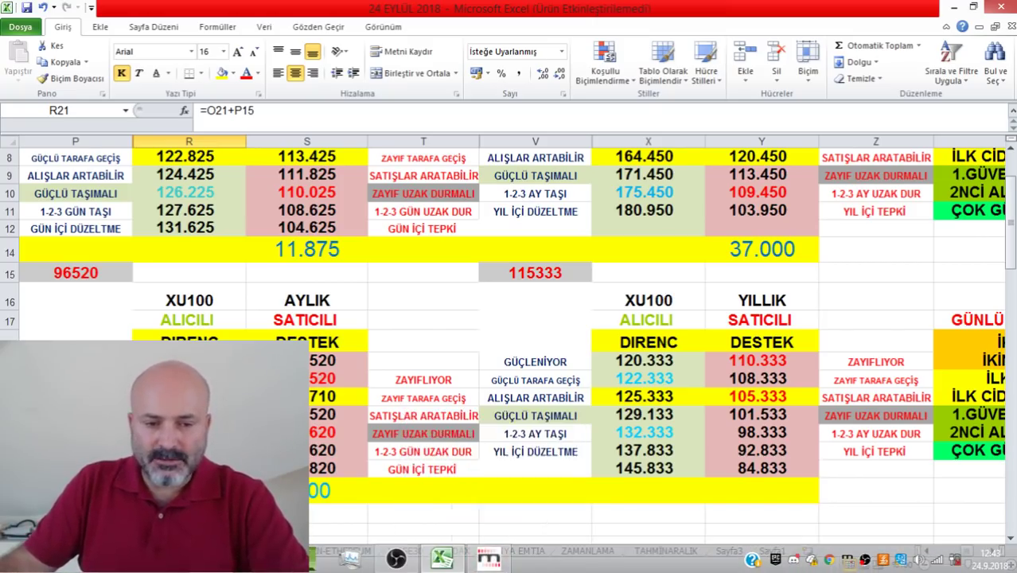
# - Review the XU100 daily HDTR thresholds and return to the monthly XU100 resistance in cell R20
pyautogui.click(995, 551)
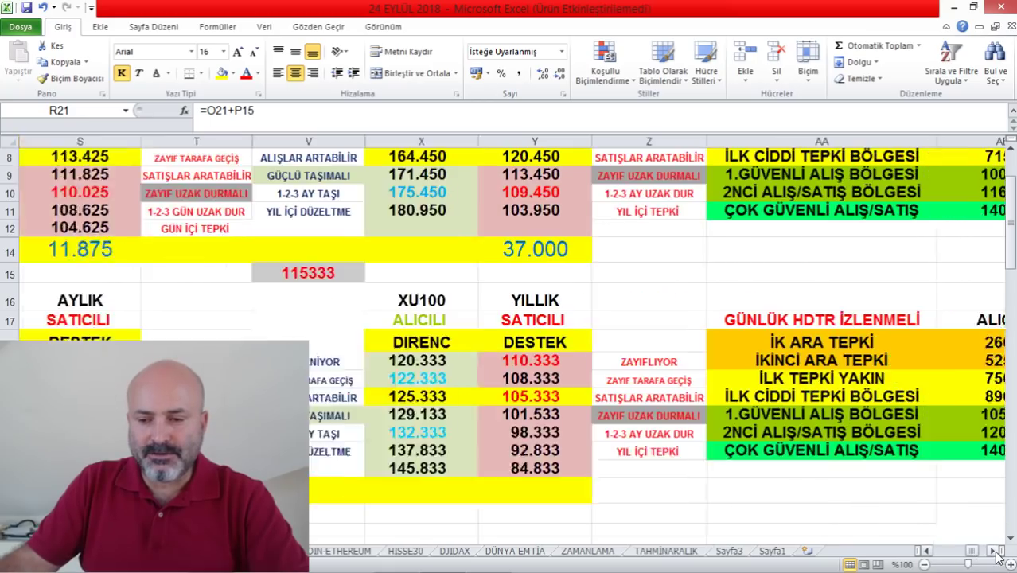
pyautogui.click(997, 555)
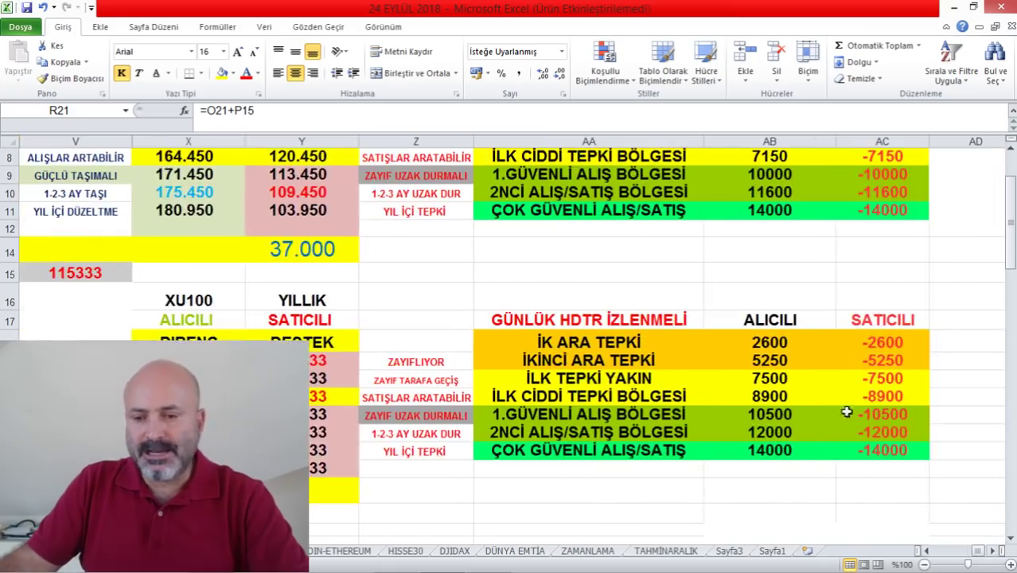
pyautogui.click(928, 551)
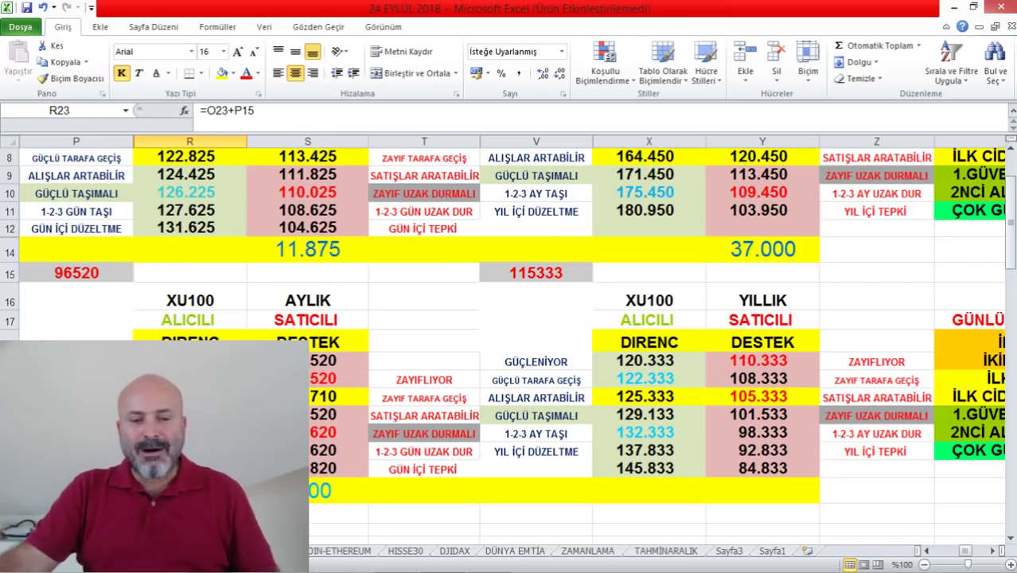
pyautogui.click(190, 396)
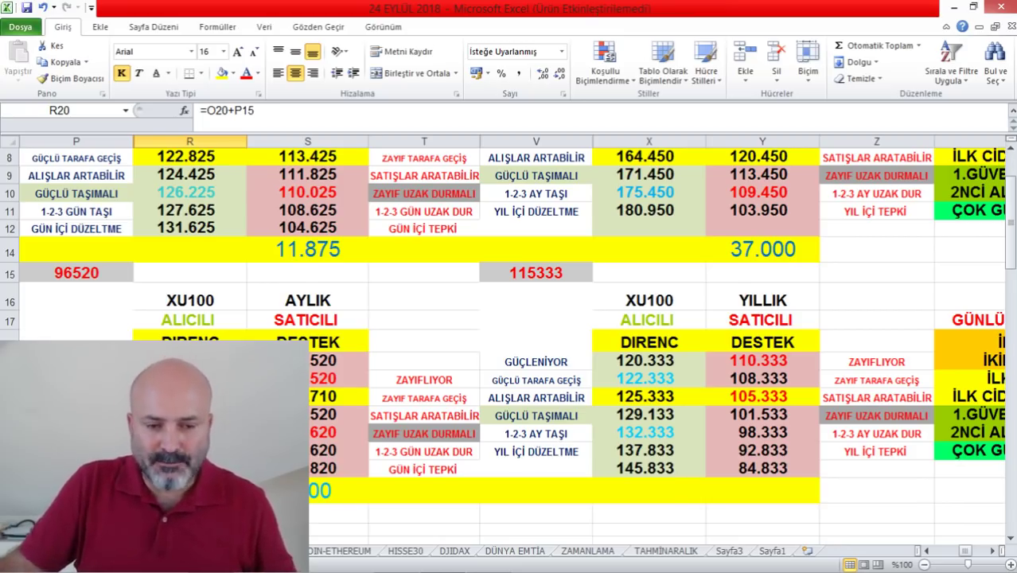
# - Switch to Matriks and load the X30YVADE symbol in the daily chart
pyautogui.scroll(3, 486, 350)
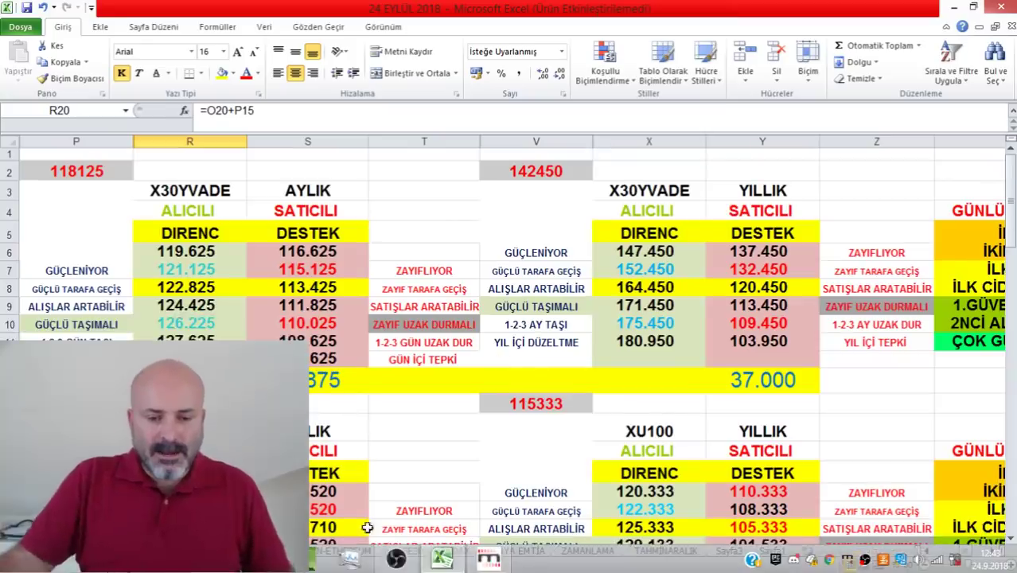
pyautogui.click(489, 561)
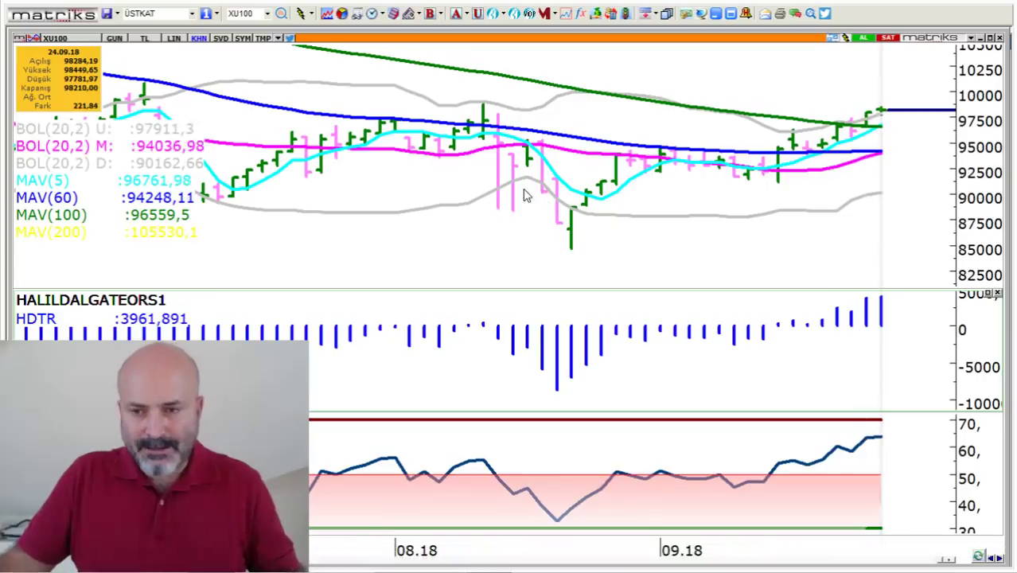
pyautogui.click(702, 257)
pyautogui.write('XU1')
pyautogui.press('BackSpace')
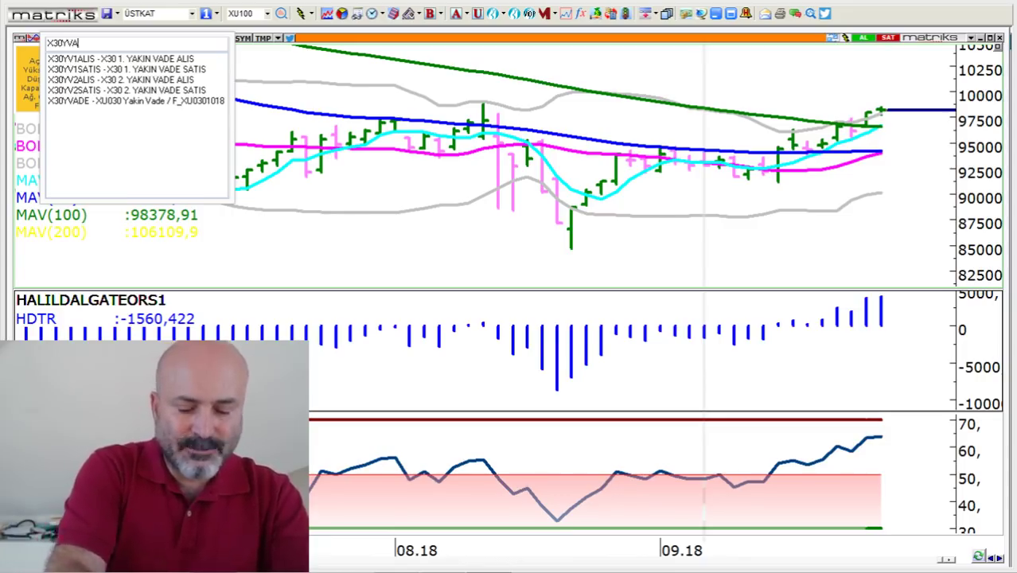
pyautogui.press('Return')
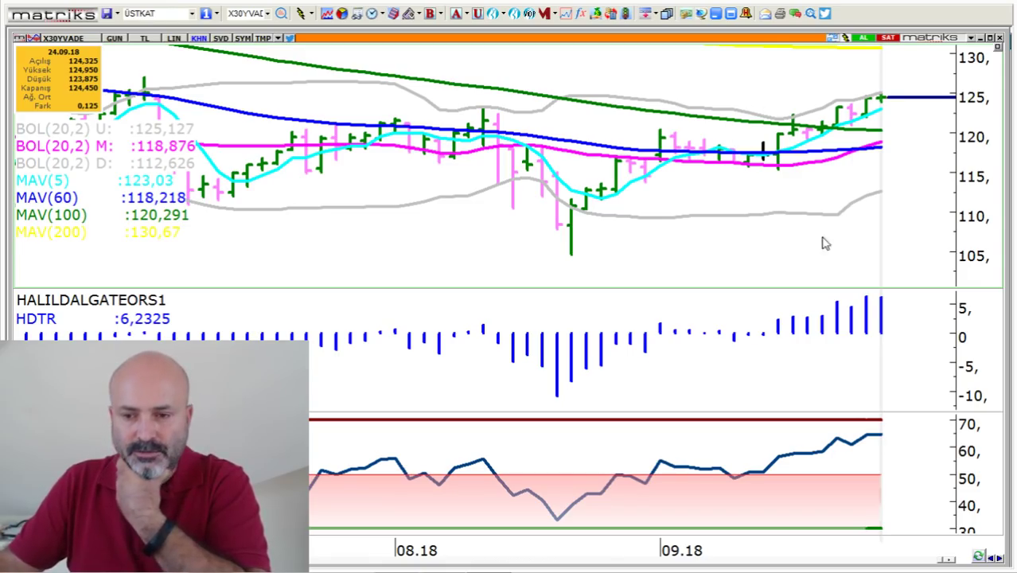
# - In Excel, compare the yearly X30YVADE supports in Y8 and Y7 with the İLK CİDDİ TEPKİ BÖLGESİ ALICILI threshold in AB8
pyautogui.click(717, 14)
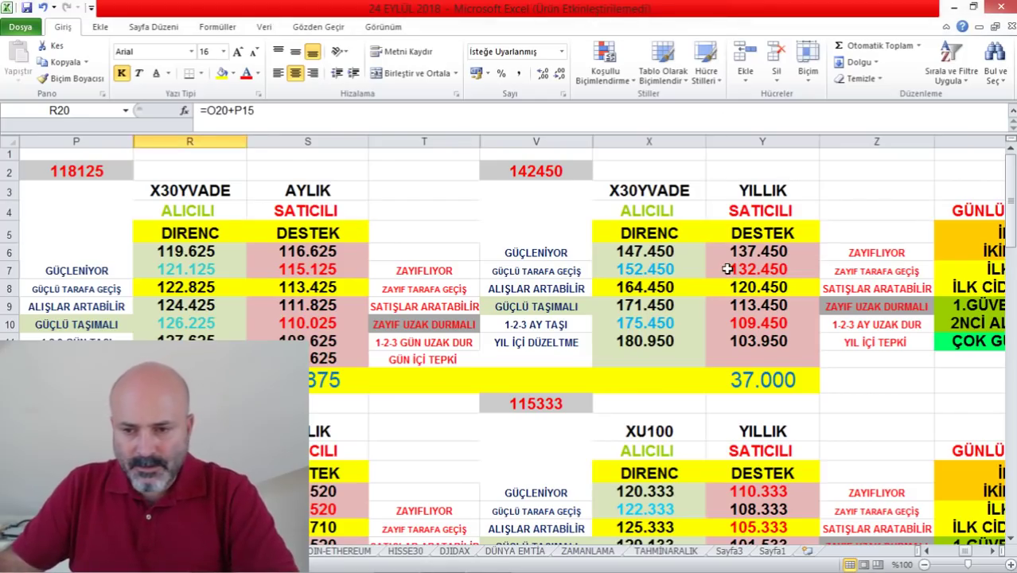
pyautogui.click(993, 554)
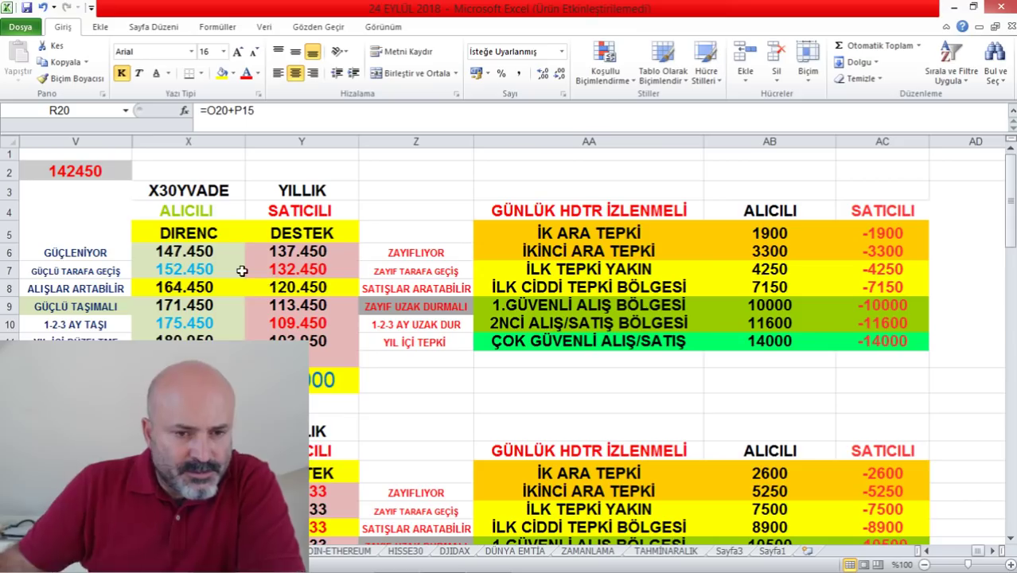
pyautogui.click(304, 288)
pyautogui.click(304, 269)
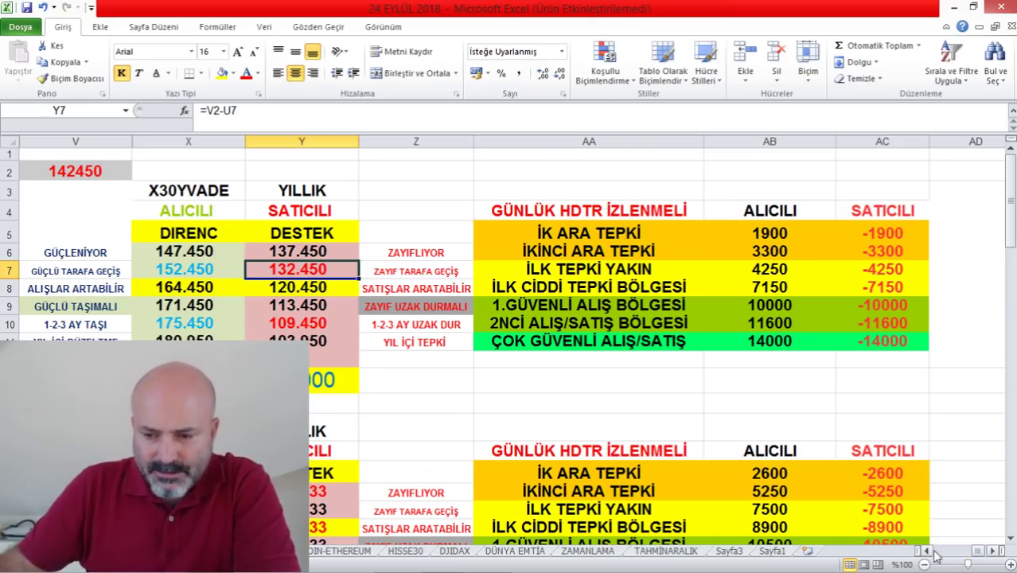
pyautogui.click(771, 292)
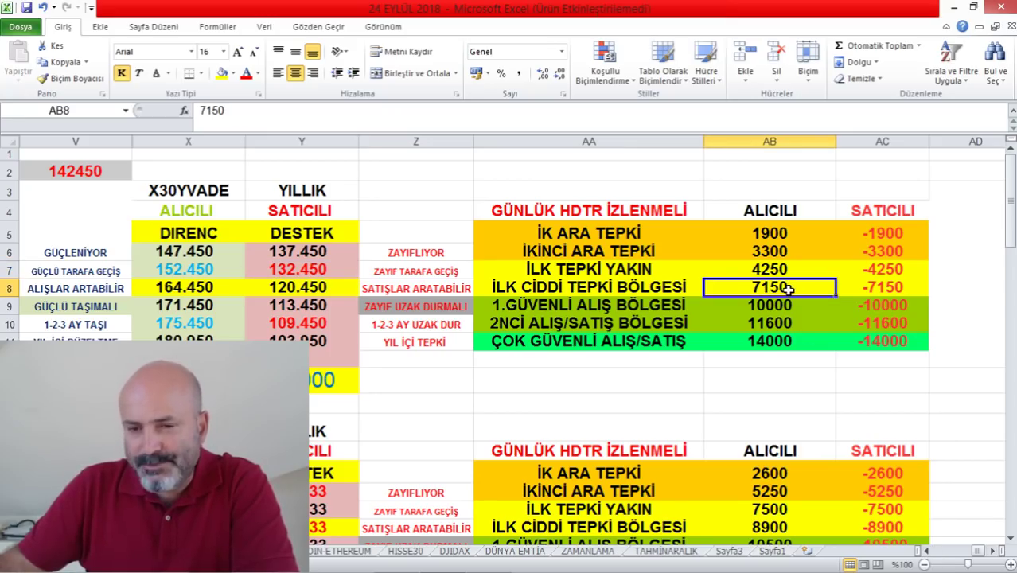
# - Inspect the monthly X30YVADE resistance in R7 and compare the levels in R9 and R10
pyautogui.click(926, 553)
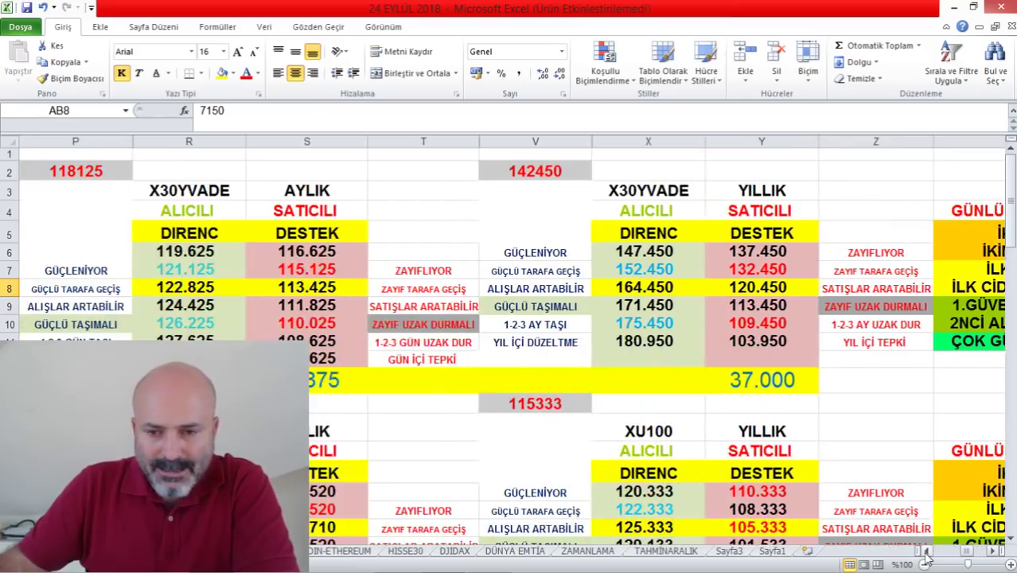
pyautogui.click(184, 271)
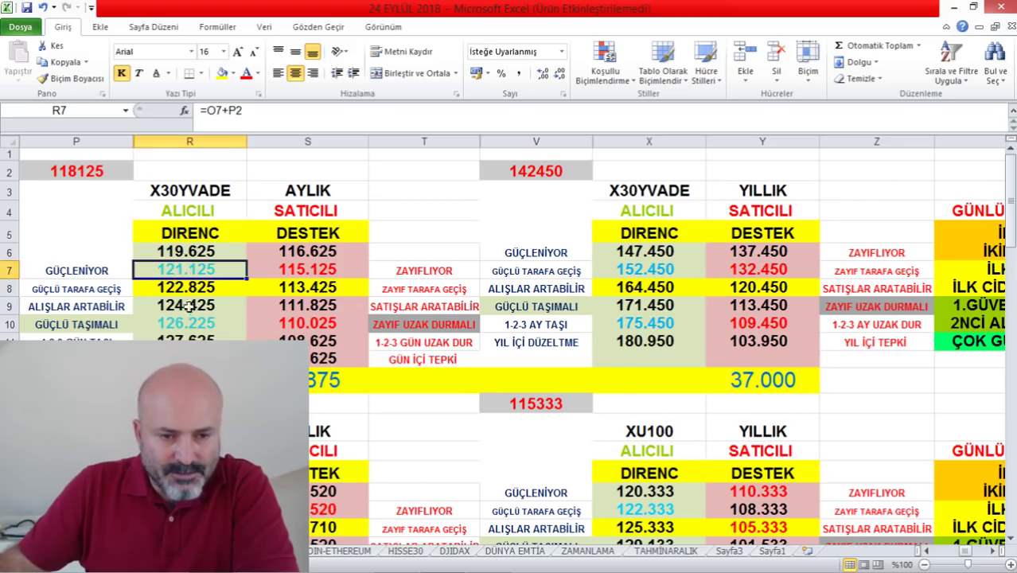
pyautogui.click(188, 319)
pyautogui.click(191, 307)
pyautogui.click(191, 322)
pyautogui.click(191, 304)
pyautogui.click(186, 322)
pyautogui.click(192, 306)
pyautogui.click(191, 324)
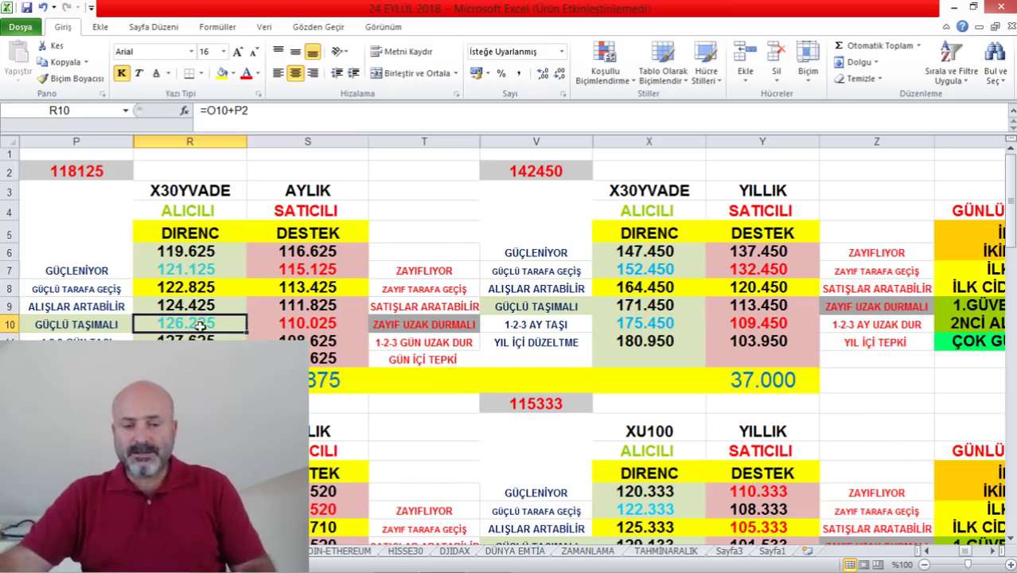
# - Compare the daily resistances in D7 and D8 of the upper GÜNLÜK table with the X30YVADE price in Matriks
pyautogui.click(933, 551)
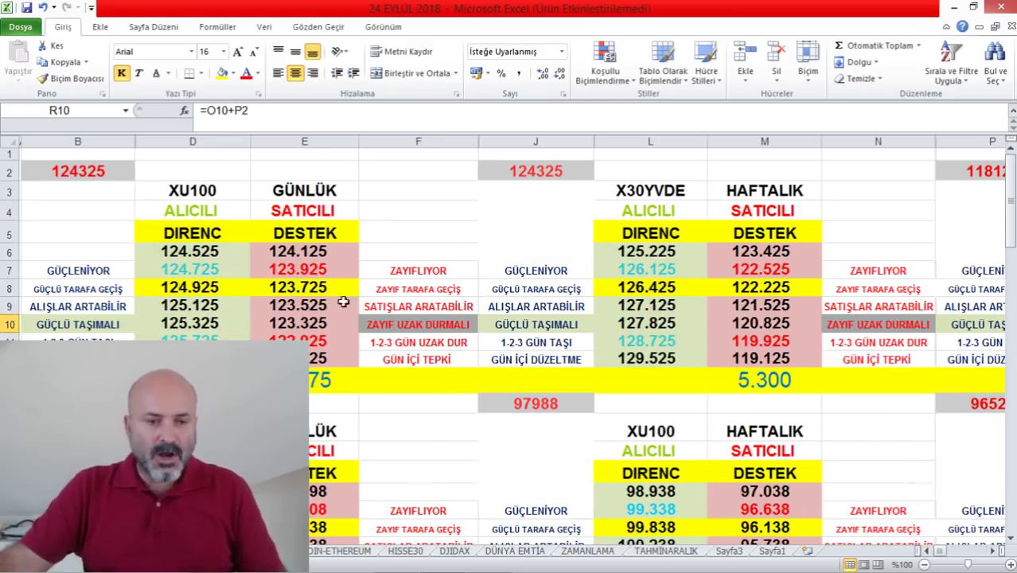
pyautogui.click(192, 269)
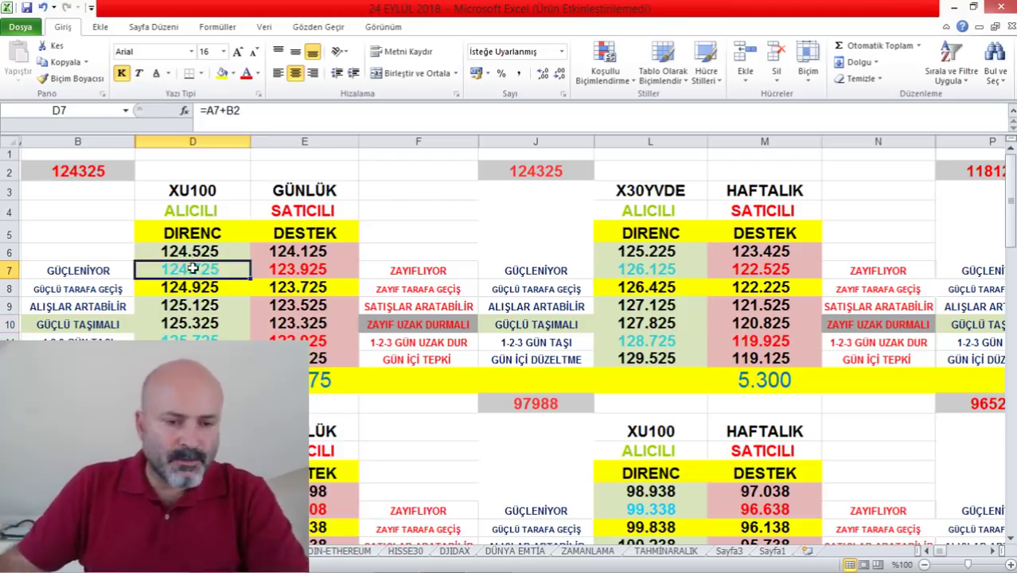
pyautogui.click(191, 287)
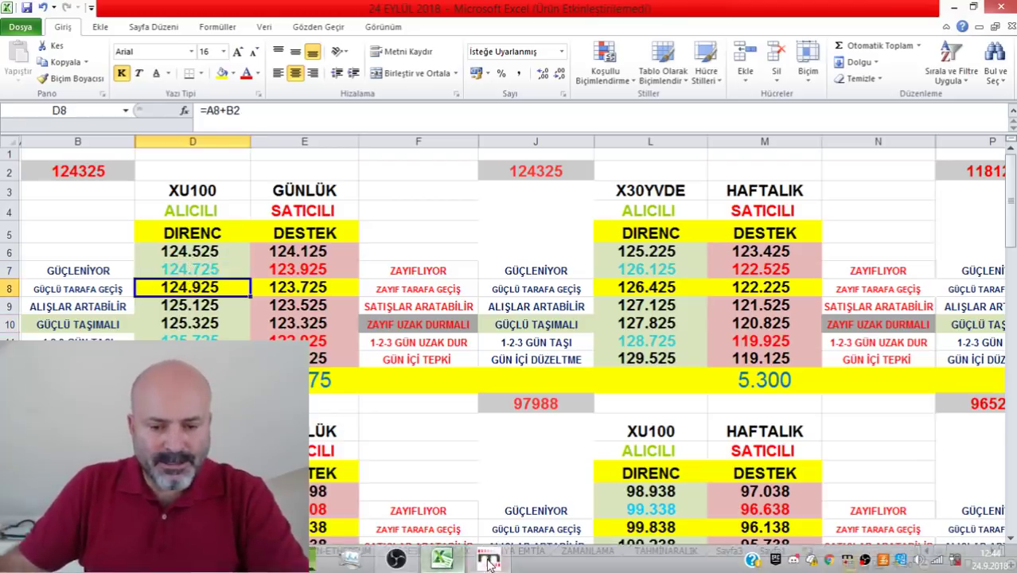
pyautogui.click(488, 561)
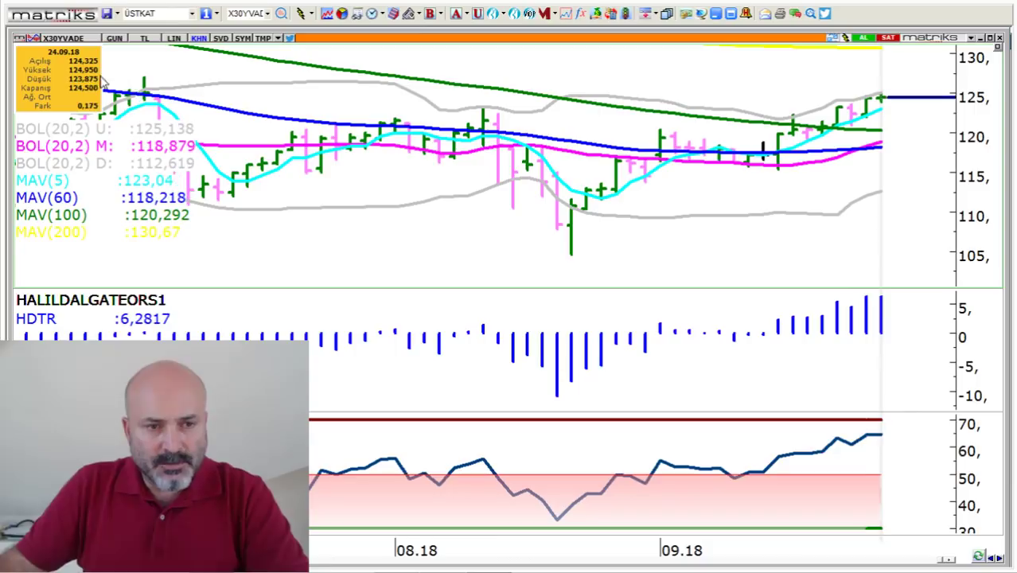
# - Check the daily resistance in D6 and the daily support in E7 against the X30YVADE chart in Matriks
pyautogui.hotkey('alt', 'Tab')
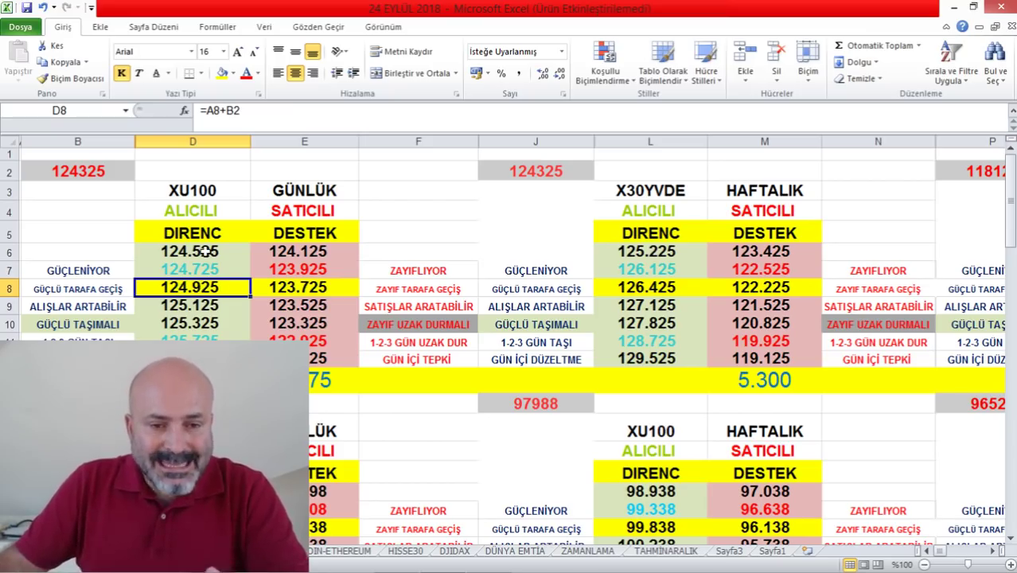
pyautogui.click(206, 250)
pyautogui.click(304, 269)
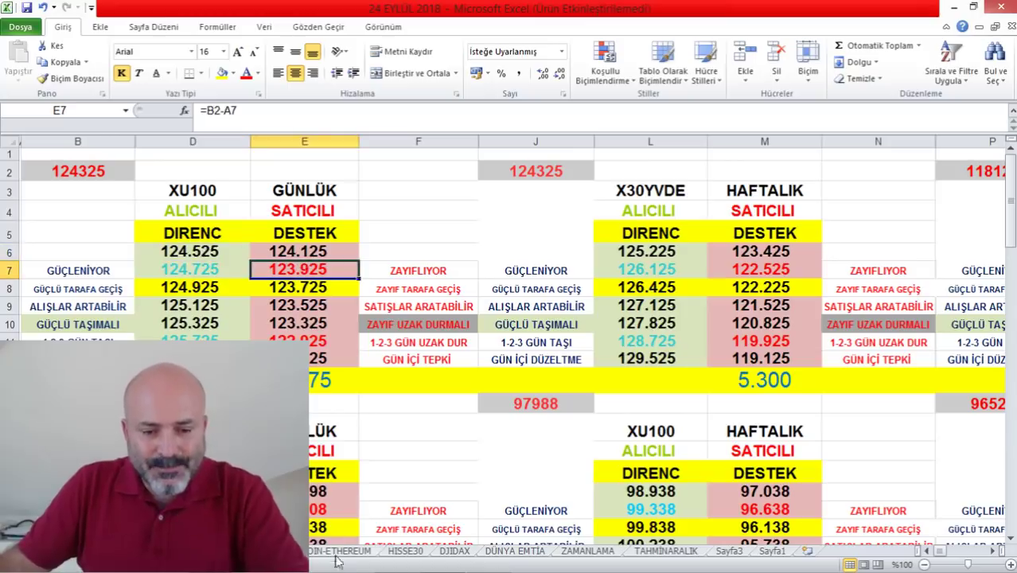
pyautogui.click(489, 561)
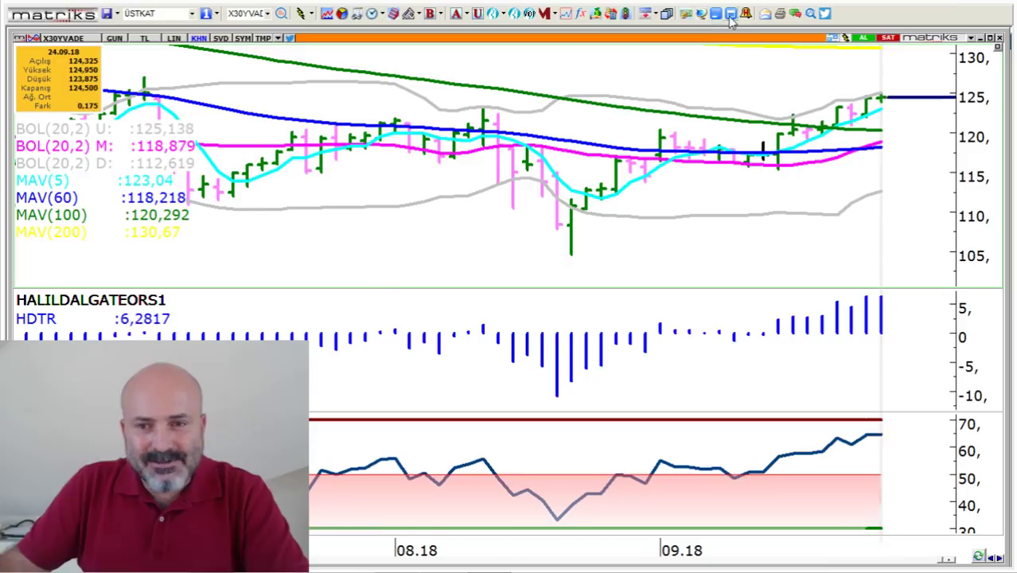
# - Recheck the daily levels in D8, E7 and D6 in Excel against the latest X30YVADE price in Matriks
pyautogui.hotkey('alt', 'Tab')
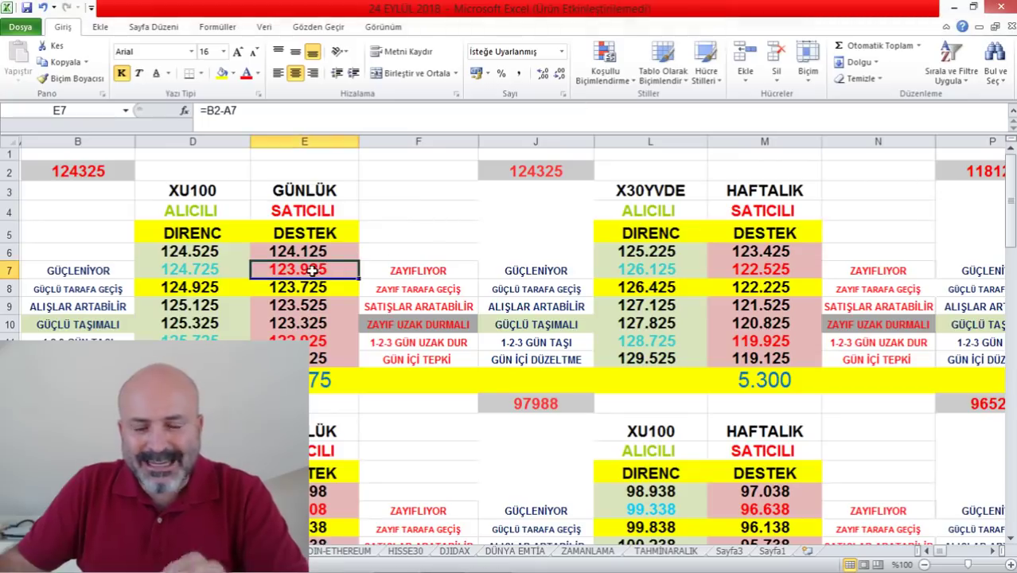
pyautogui.click(192, 287)
pyautogui.click(297, 267)
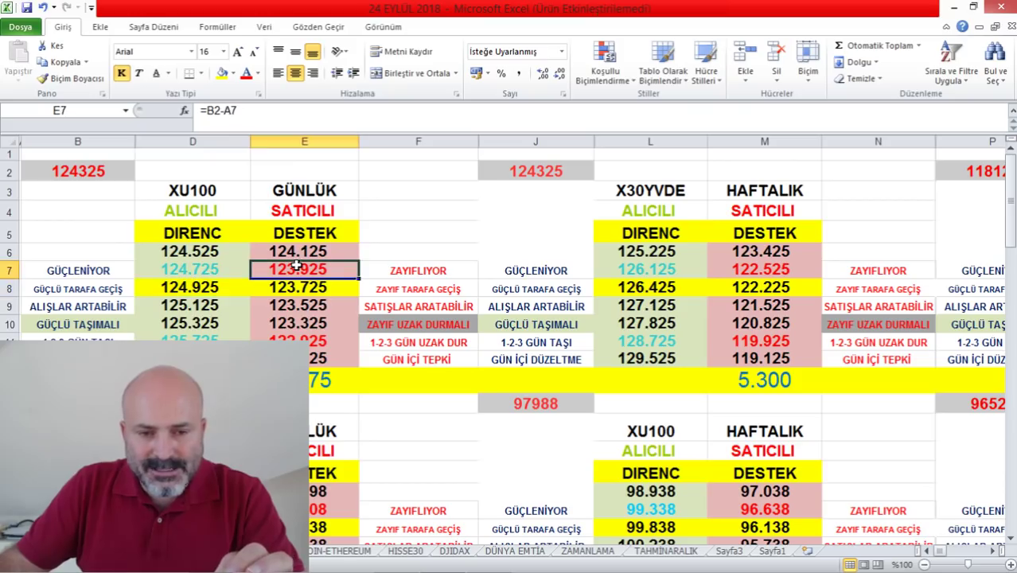
pyautogui.click(215, 252)
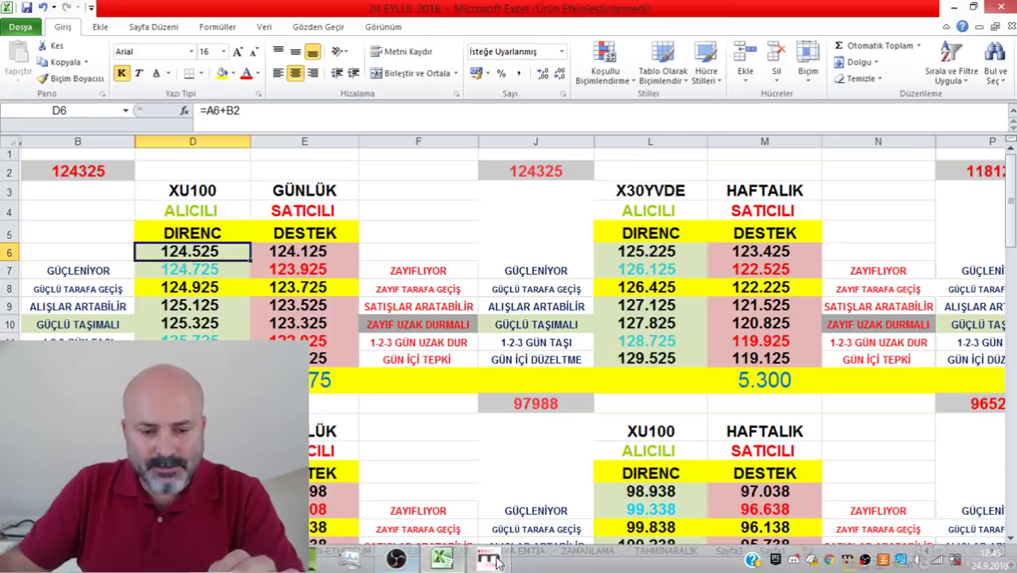
pyautogui.click(486, 561)
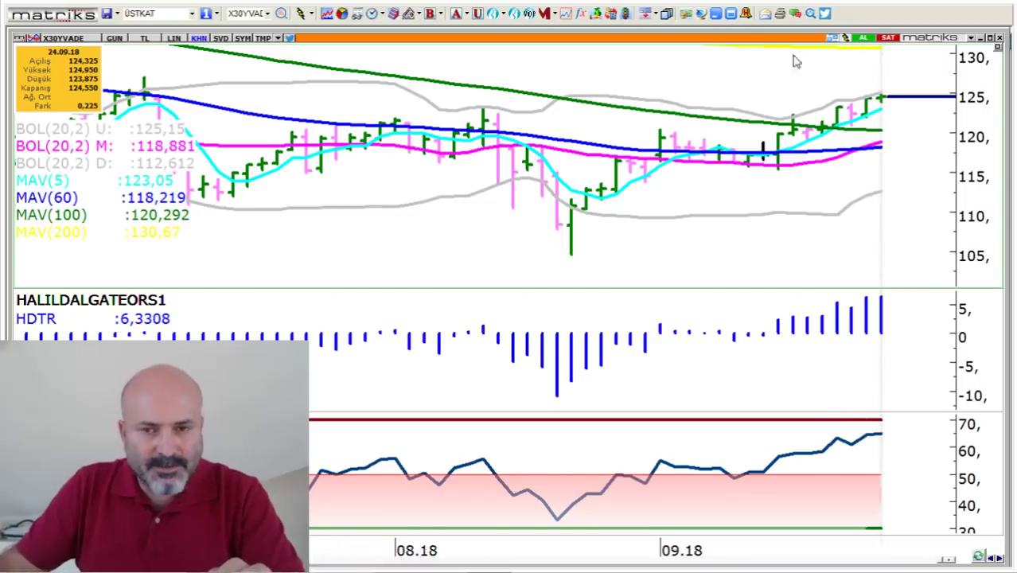
pyautogui.click(719, 19)
pyautogui.click(212, 253)
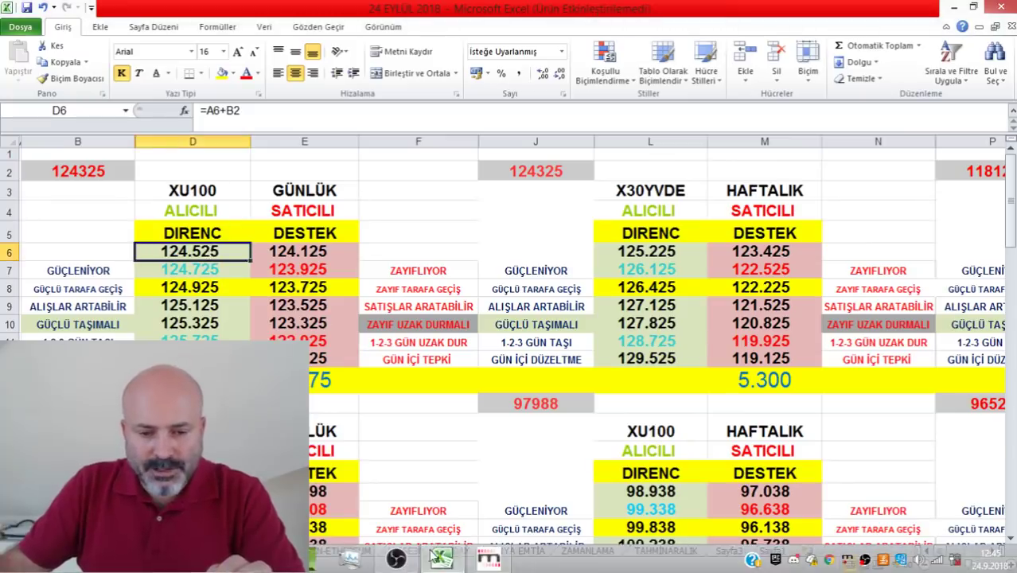
# - Set the X30YVADE chart in Matriks to the 60-minute period and adjust its view of the recent bars
pyautogui.click(485, 562)
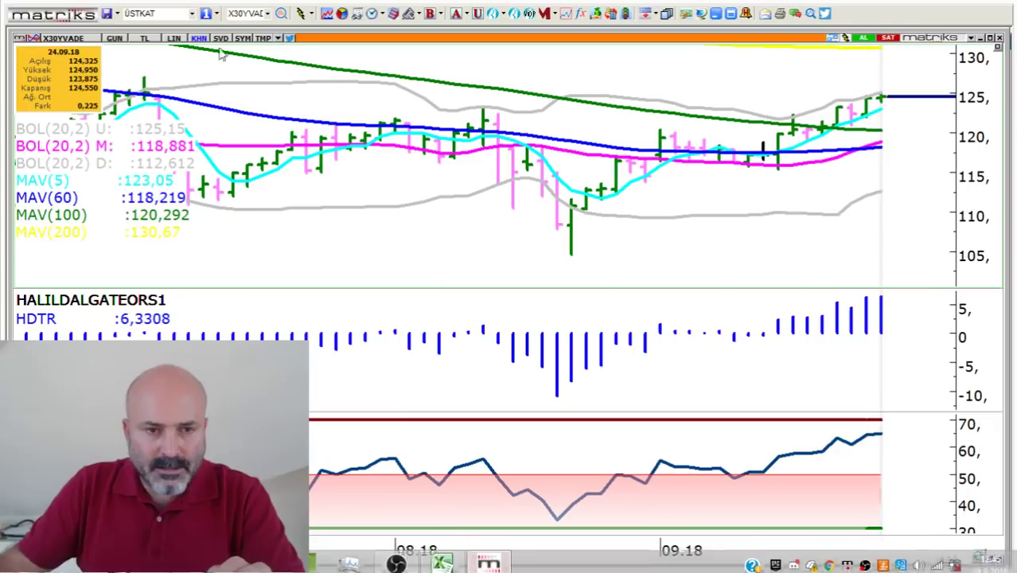
pyautogui.click(113, 40)
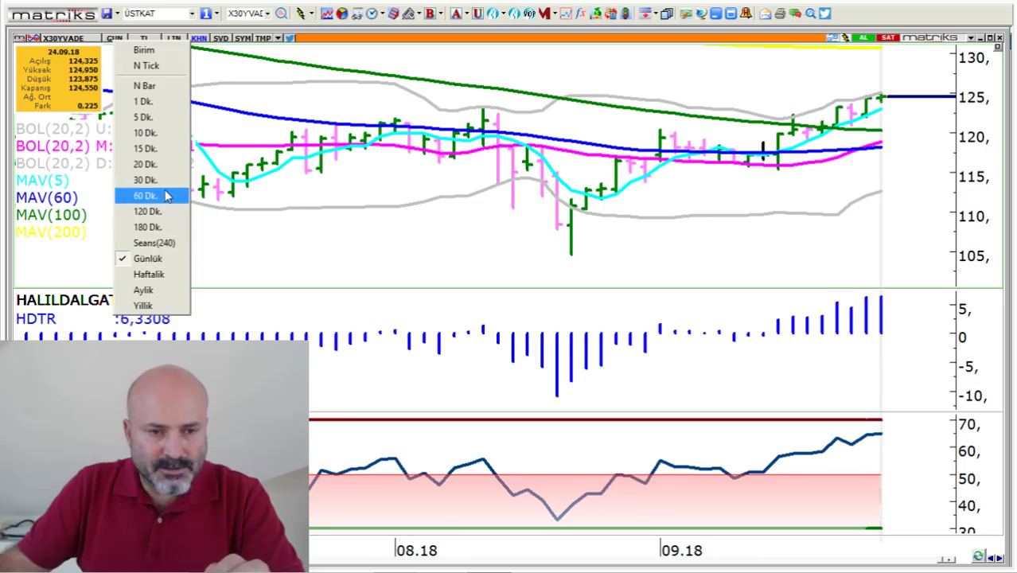
pyautogui.click(164, 196)
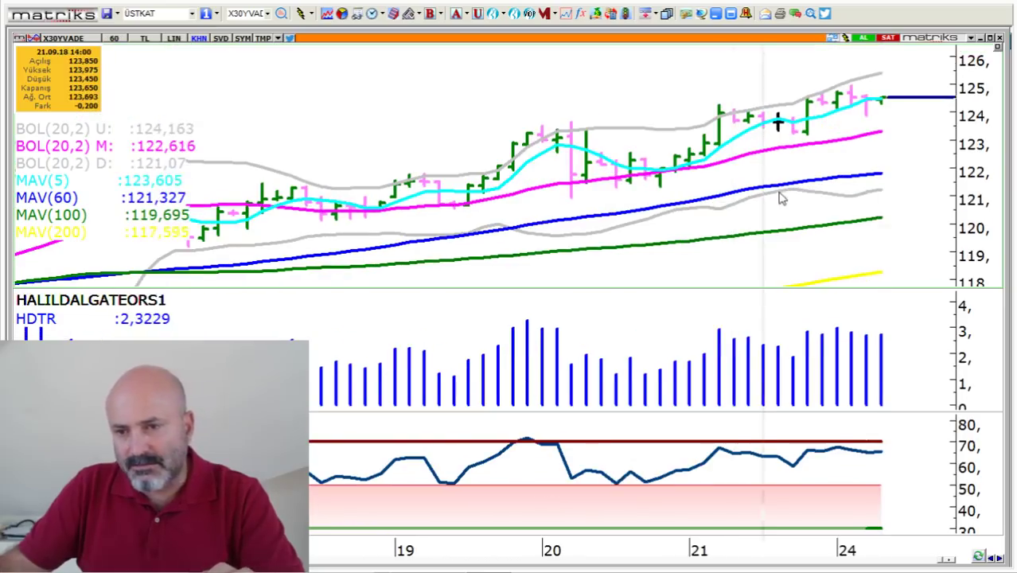
pyautogui.scroll(2, 686, 92)
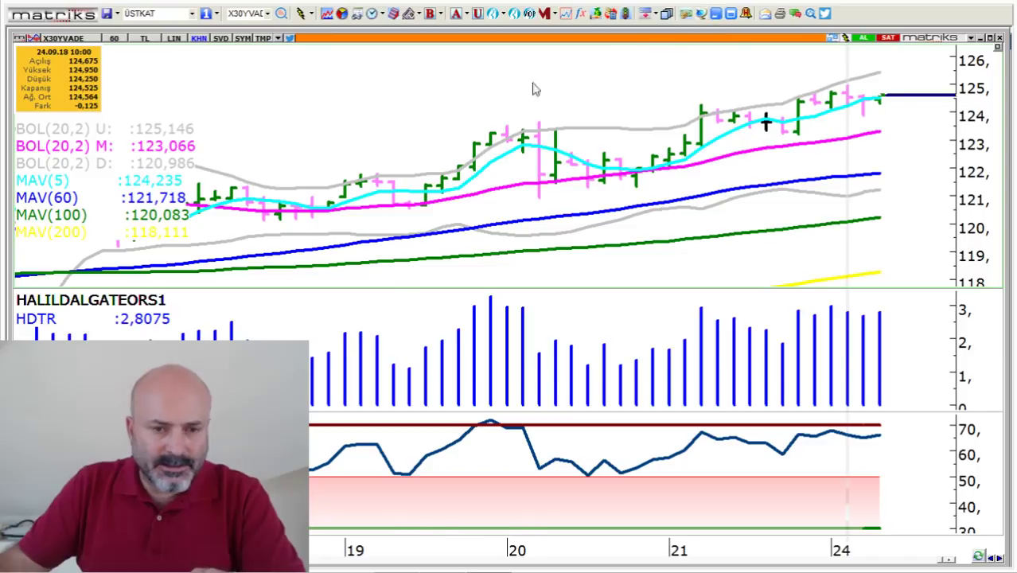
# - Compare the daily resistance in D7 and support in E7 in Excel with the 60-minute X30YVADE chart in Matriks
pyautogui.hotkey('alt', 'Tab')
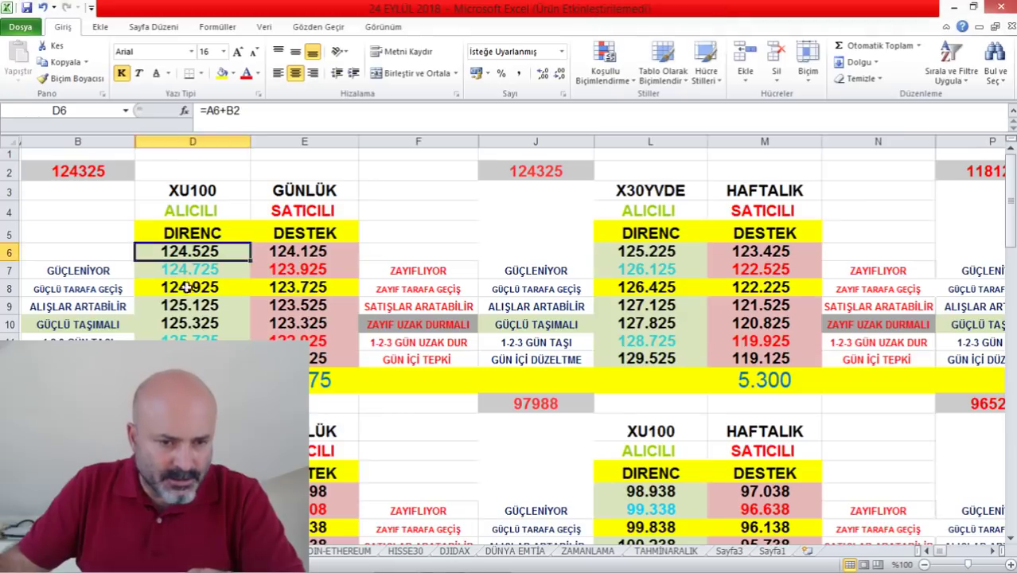
pyautogui.click(192, 271)
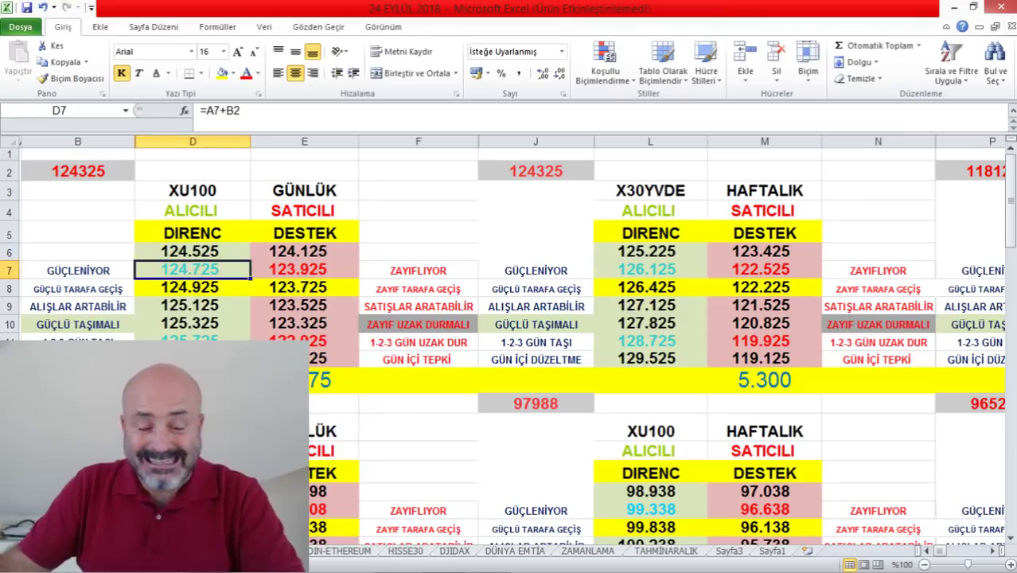
pyautogui.click(306, 268)
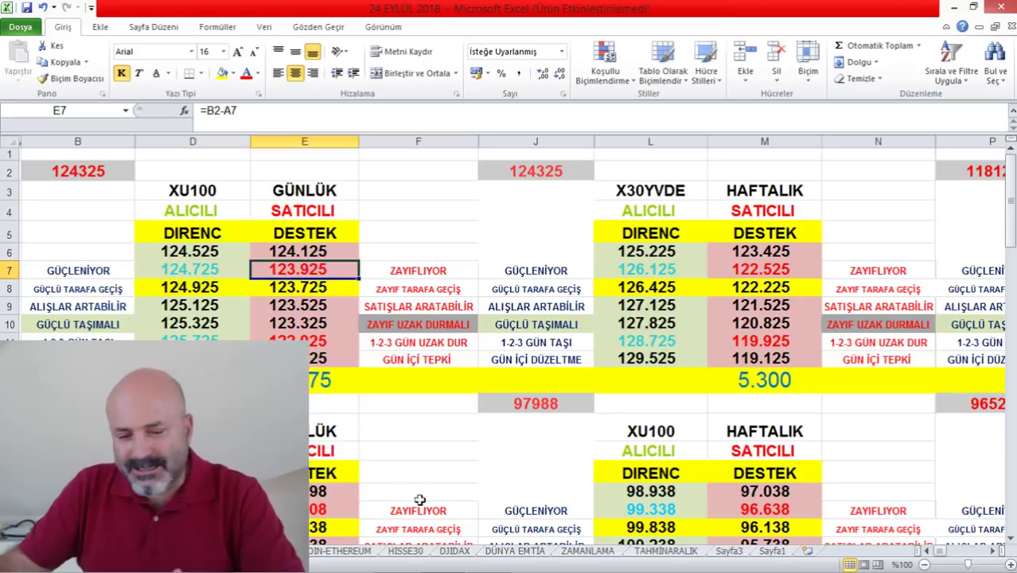
pyautogui.hotkey('alt', 'Tab')
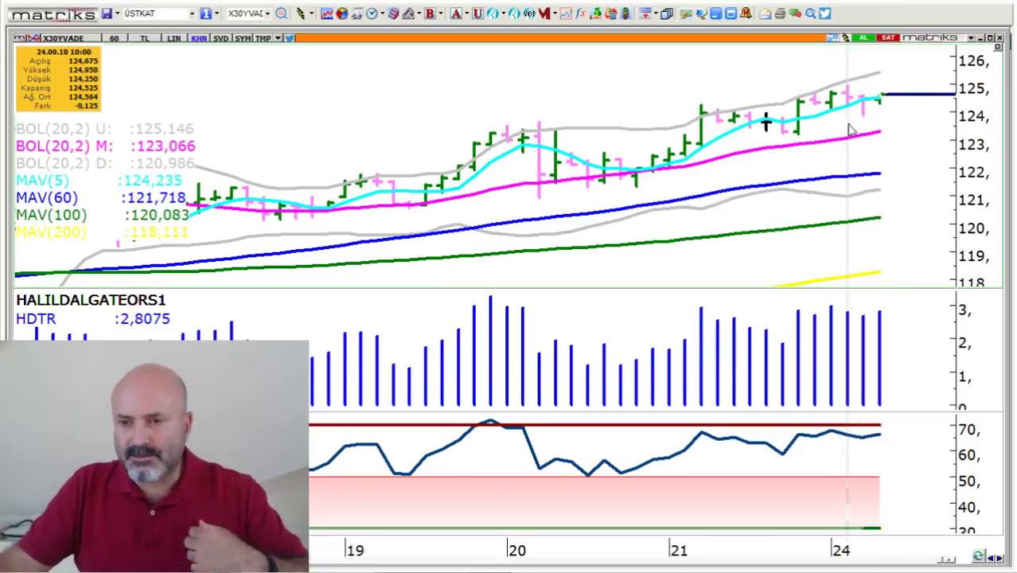
# - Examine the 60-minute X30YVADE price bars against the Bollinger bands and moving averages over a wider date range
pyautogui.click(787, 111)
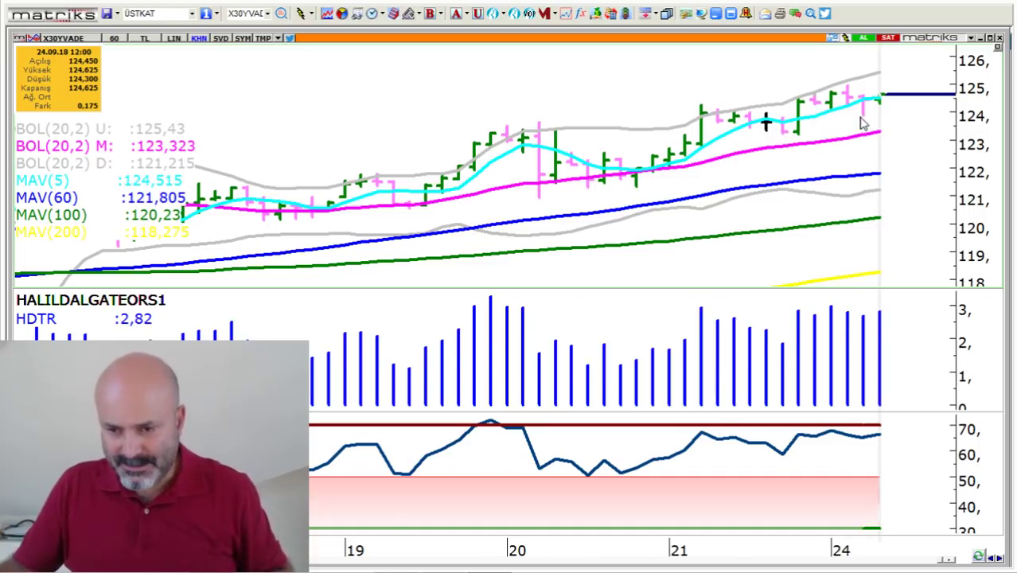
pyautogui.scroll(-3, 863, 121)
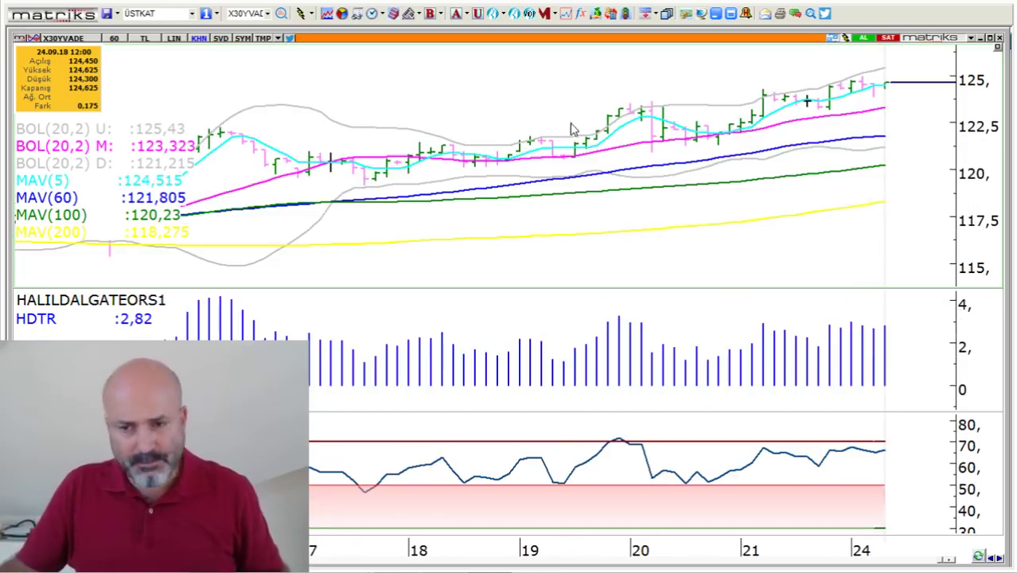
pyautogui.scroll(-1, 563, 130)
pyautogui.scroll(-1, 563, 129)
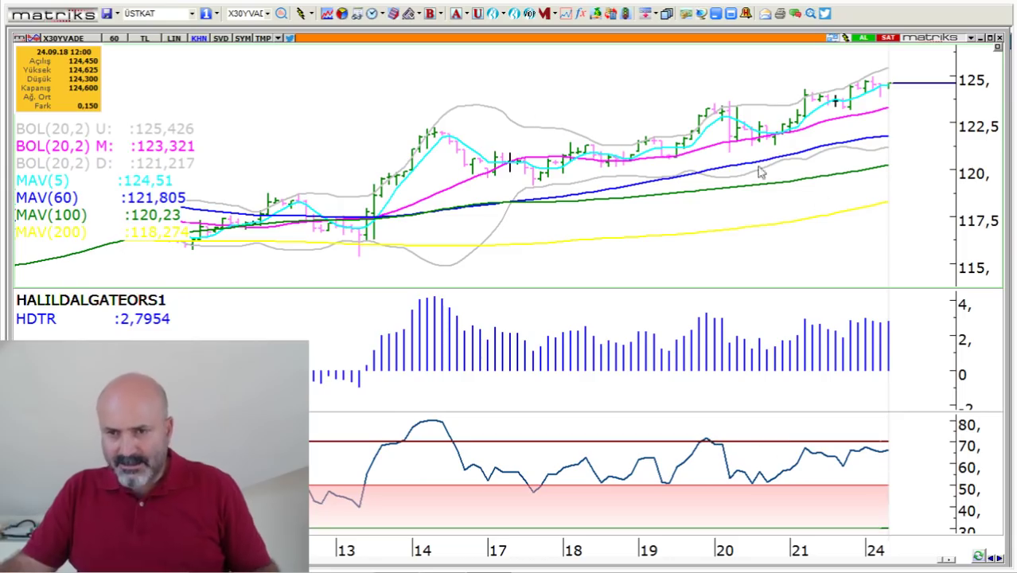
# - Check the daily support in E11 in Excel against the 60-minute X30YVADE chart in Matriks
pyautogui.click(715, 15)
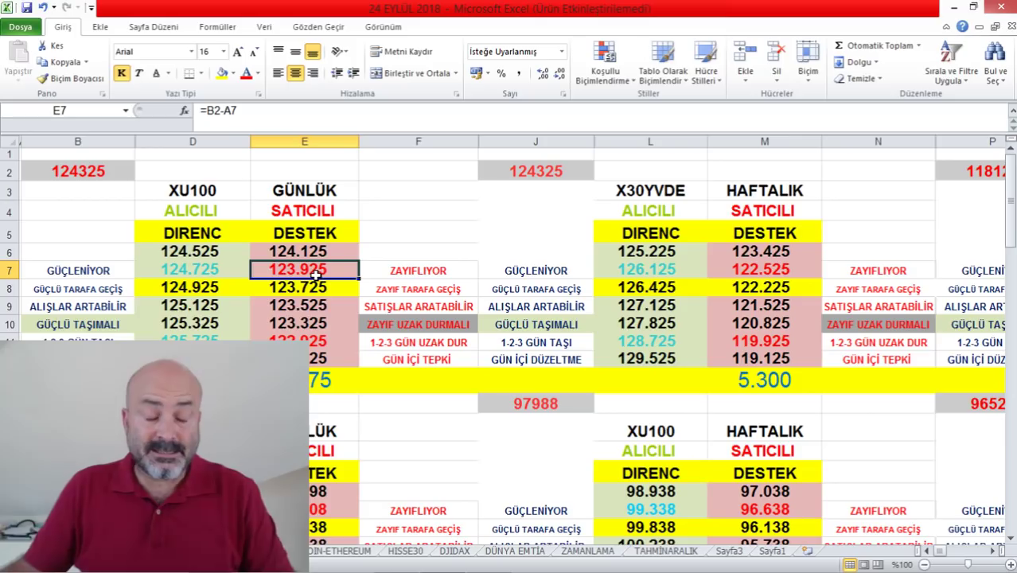
pyautogui.click(319, 335)
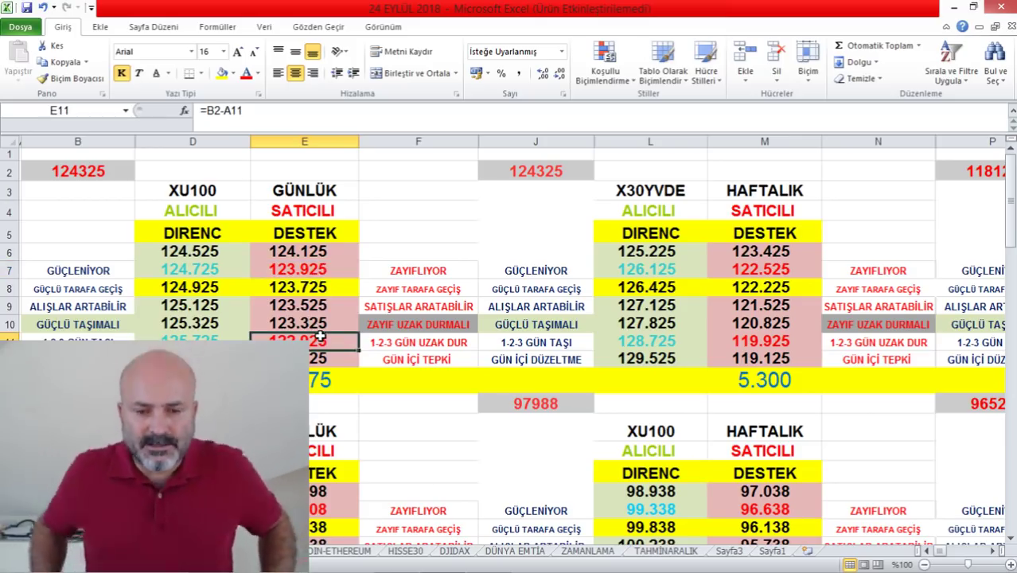
pyautogui.click(489, 557)
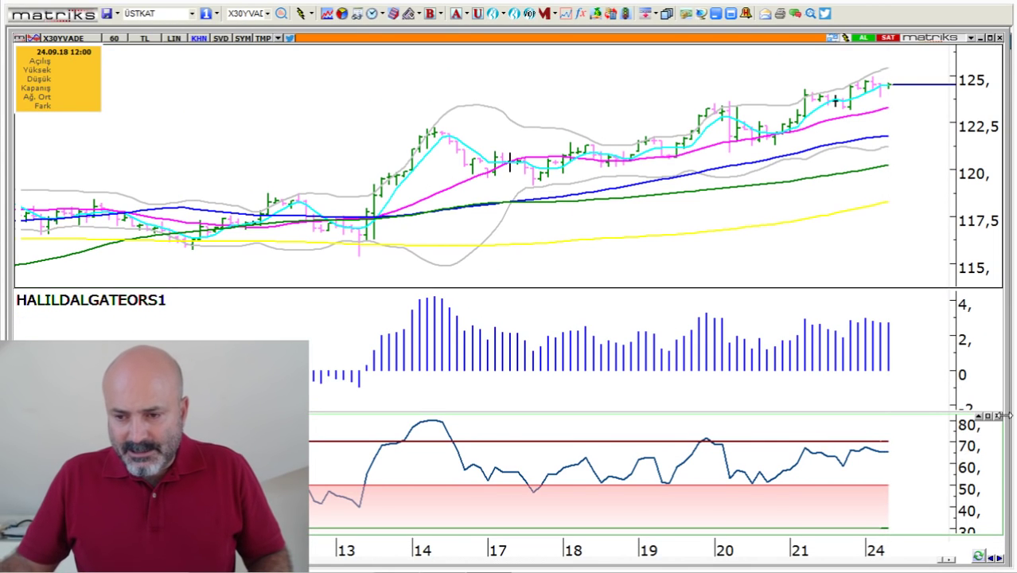
# - Remove the lowest indicator pane, with the 70, 50 and 30 levels, from the X30YVADE chart and set the period to daily
pyautogui.click(998, 415)
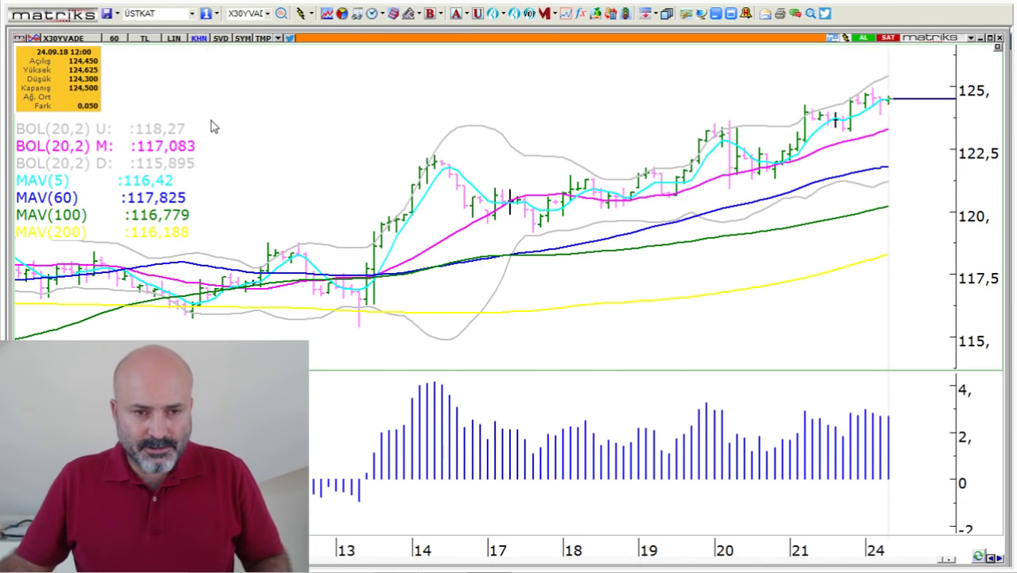
pyautogui.click(122, 38)
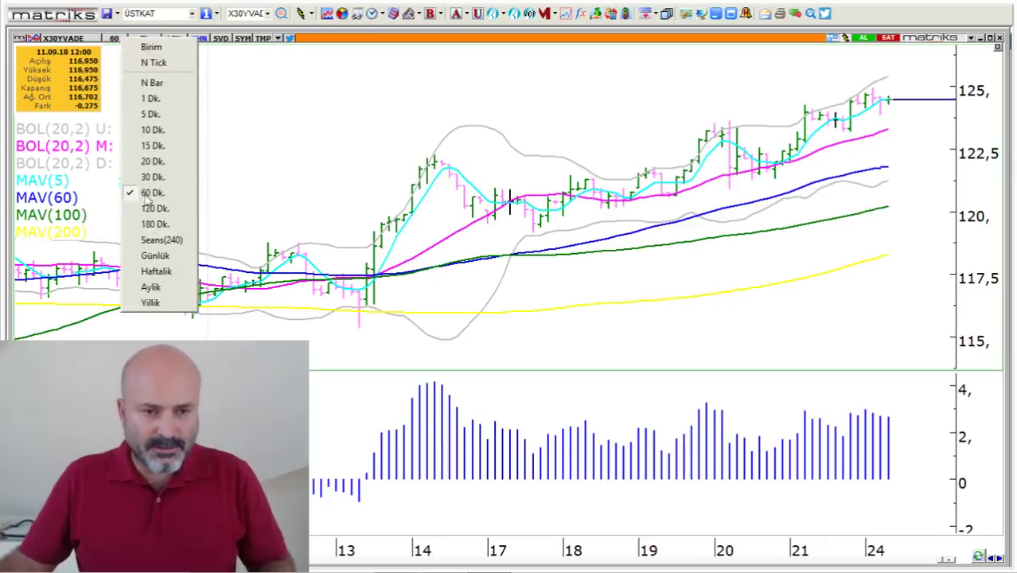
pyautogui.click(152, 254)
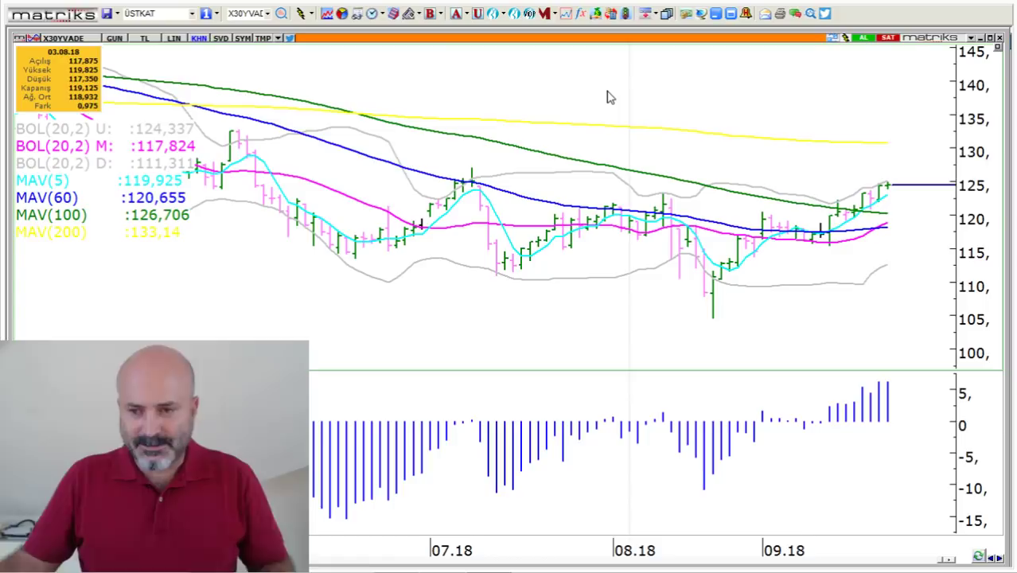
# - Load the KCHOL symbol into the daily chart and focus on its bars since July 2018
pyautogui.write('KCHO')
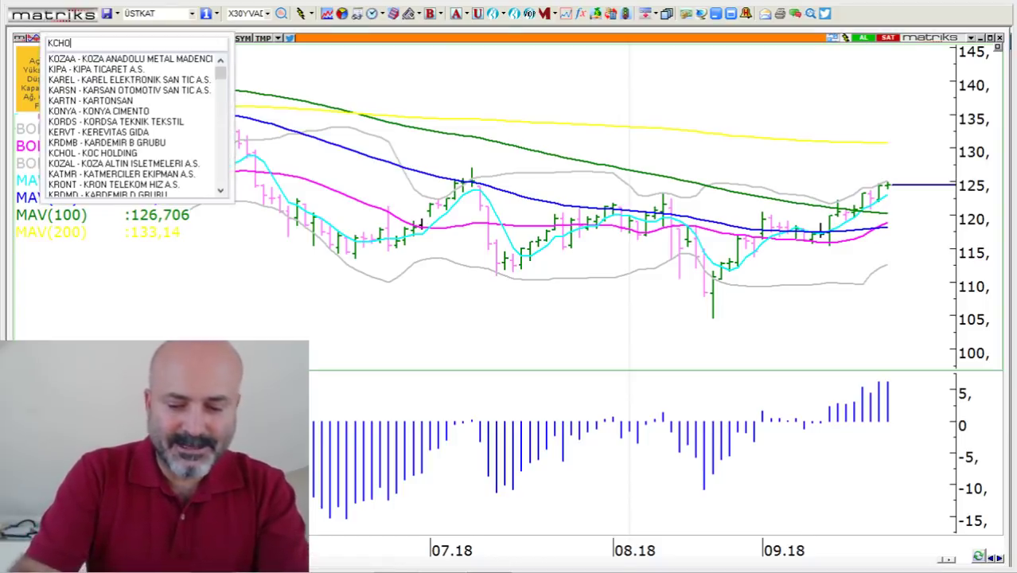
pyautogui.press('Return')
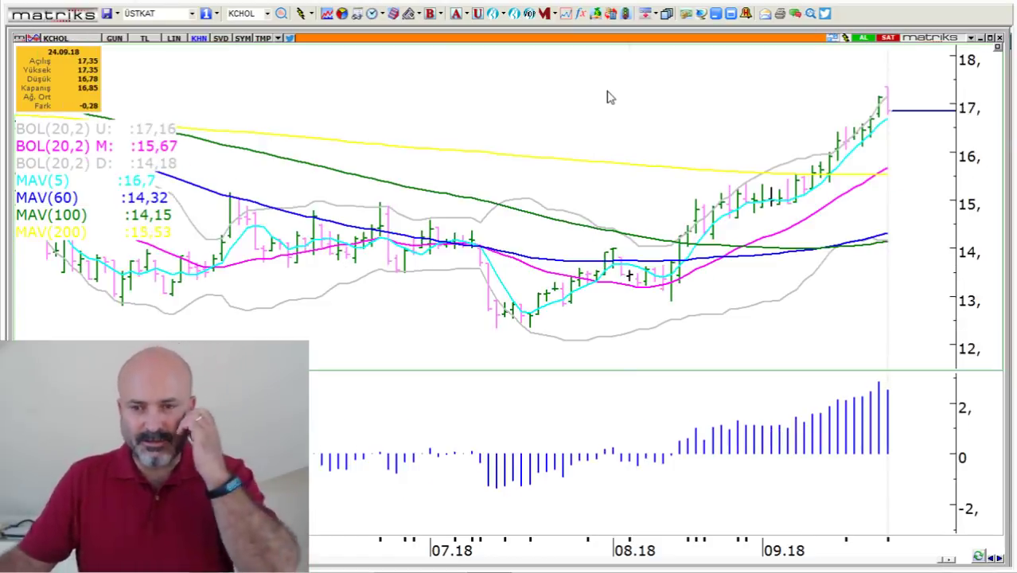
pyautogui.scroll(3, 673, 182)
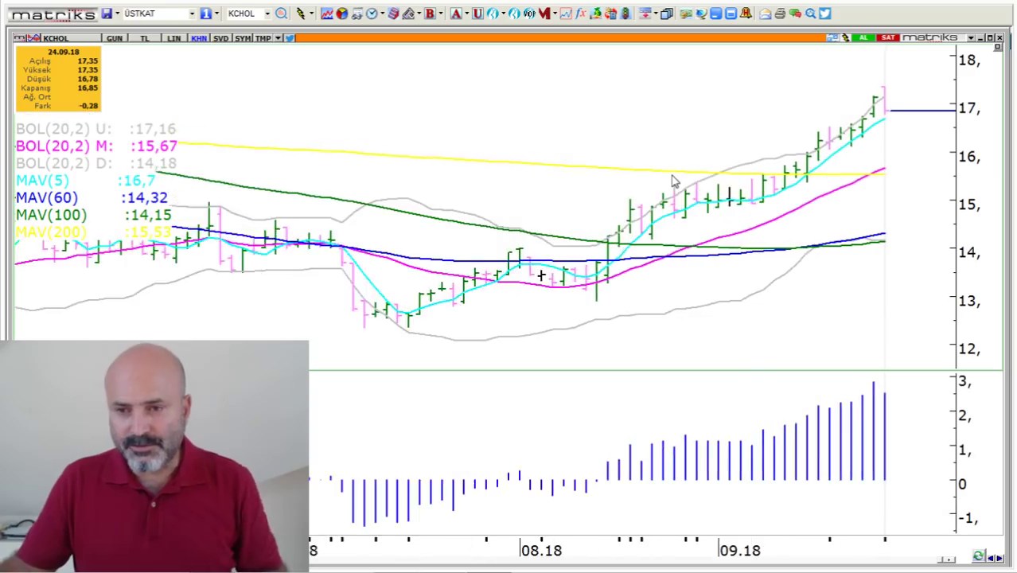
pyautogui.scroll(1, 868, 85)
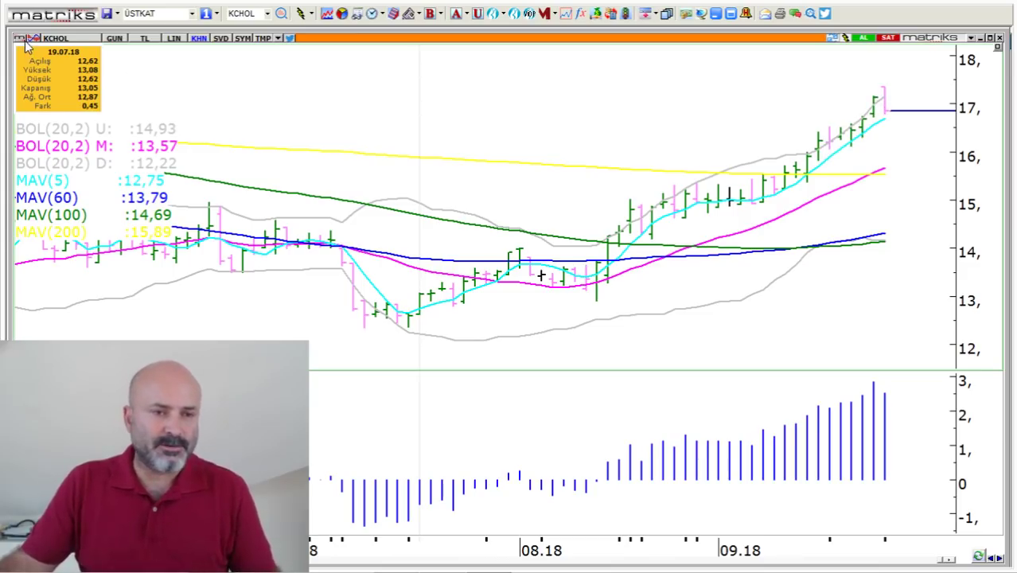
# - Show the drawing tools, measure KCHOL's price change from the 18.07.18 low to the 24.09.18 high, and remove the measurement
pyautogui.click(25, 38)
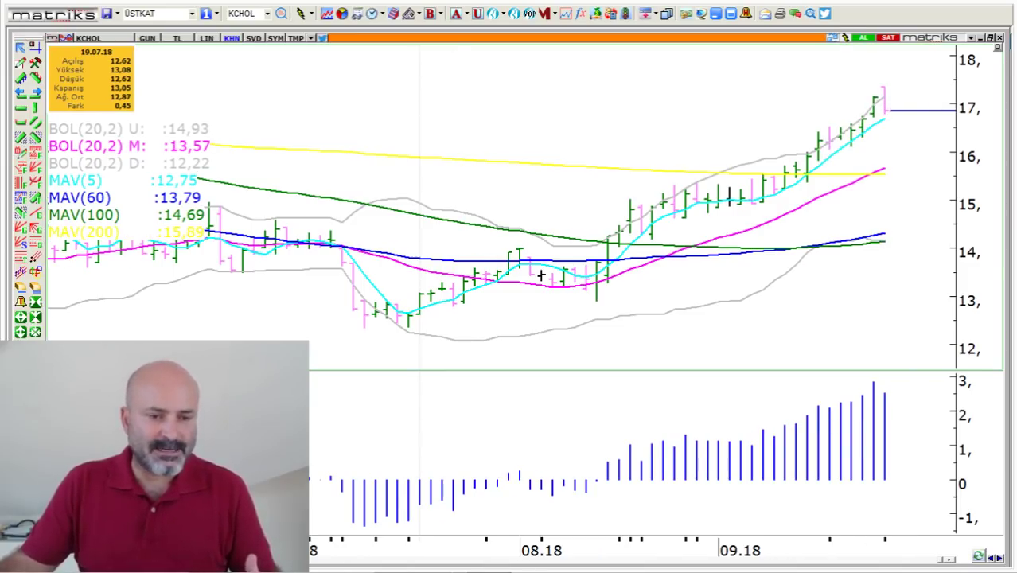
pyautogui.moveTo(408, 328); pyautogui.dragTo(886, 85)
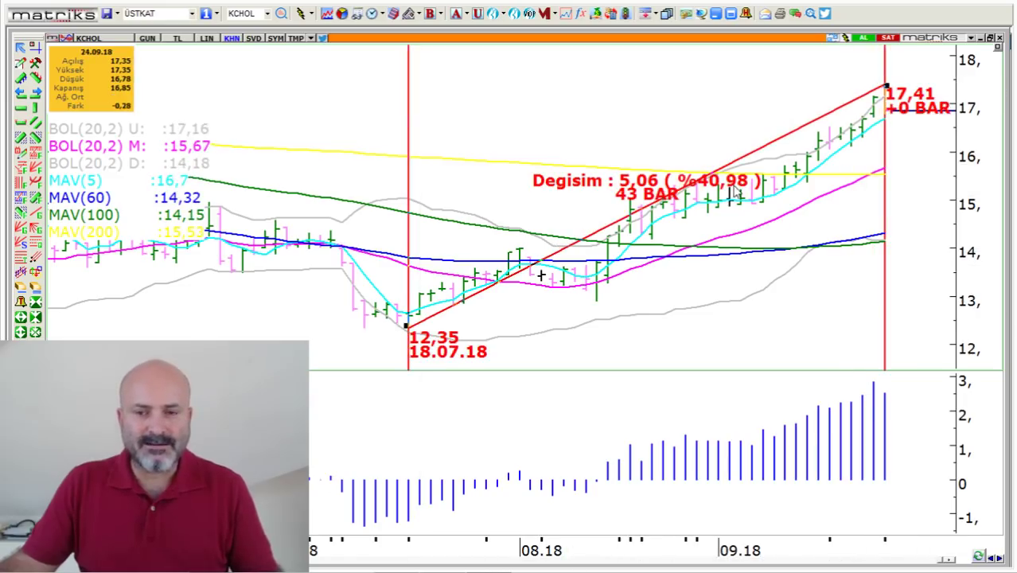
pyautogui.click(35, 299)
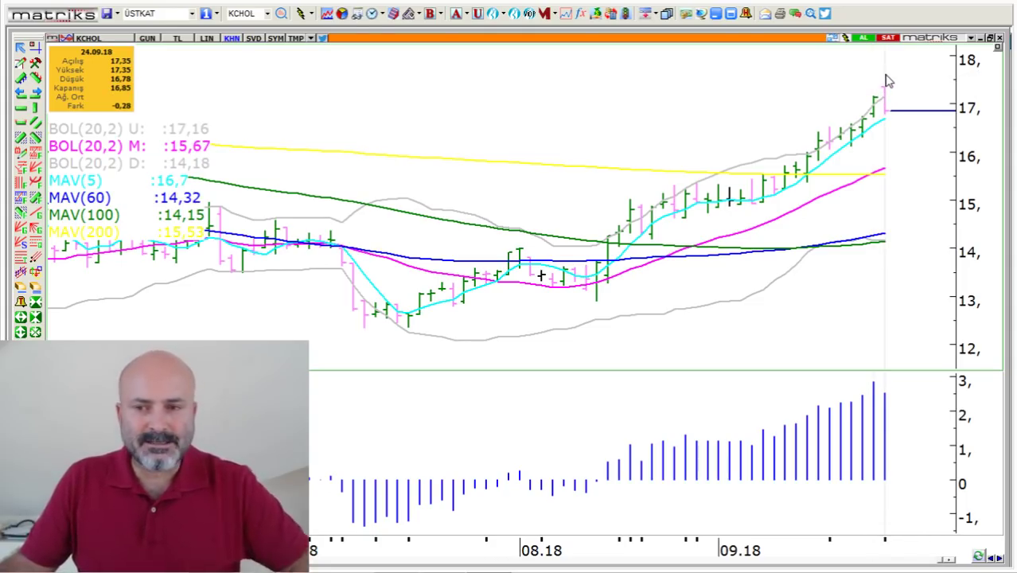
# - Draw a horizontal line in KCHOL's HDTR pane and align it with the 21.09.18 peak
pyautogui.scroll(3, 889, 80)
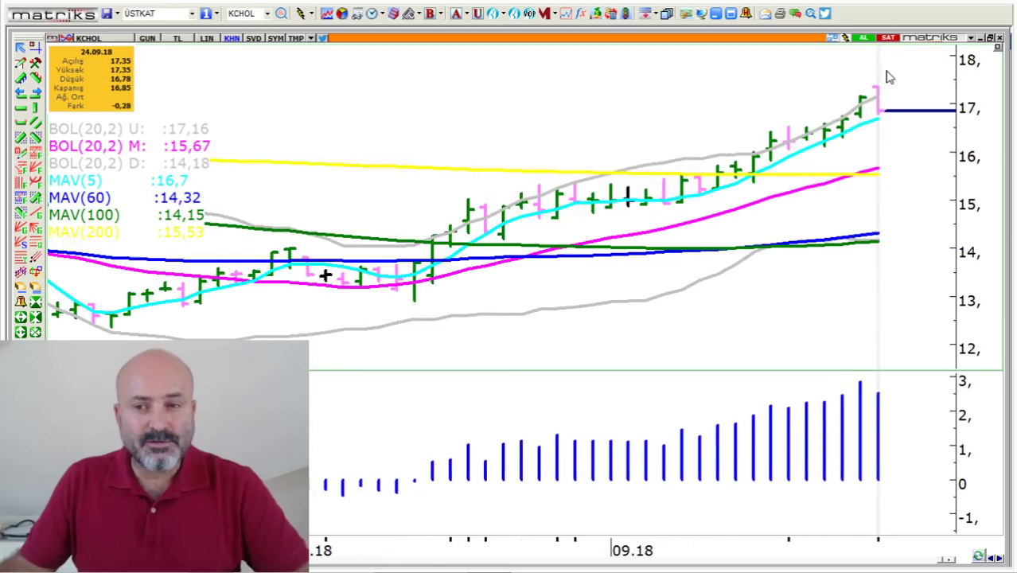
pyautogui.scroll(1, 878, 92)
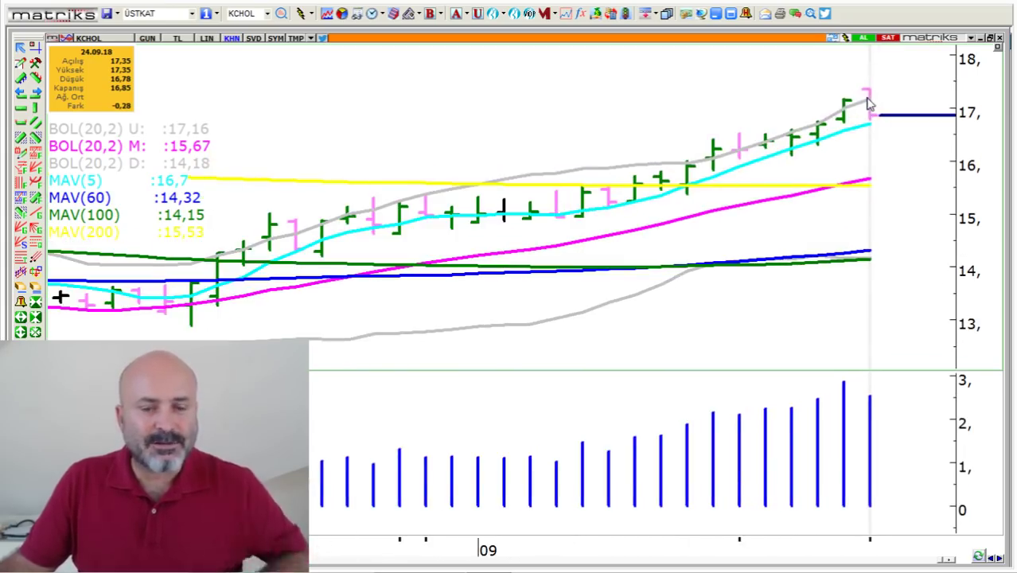
pyautogui.scroll(-3, 869, 104)
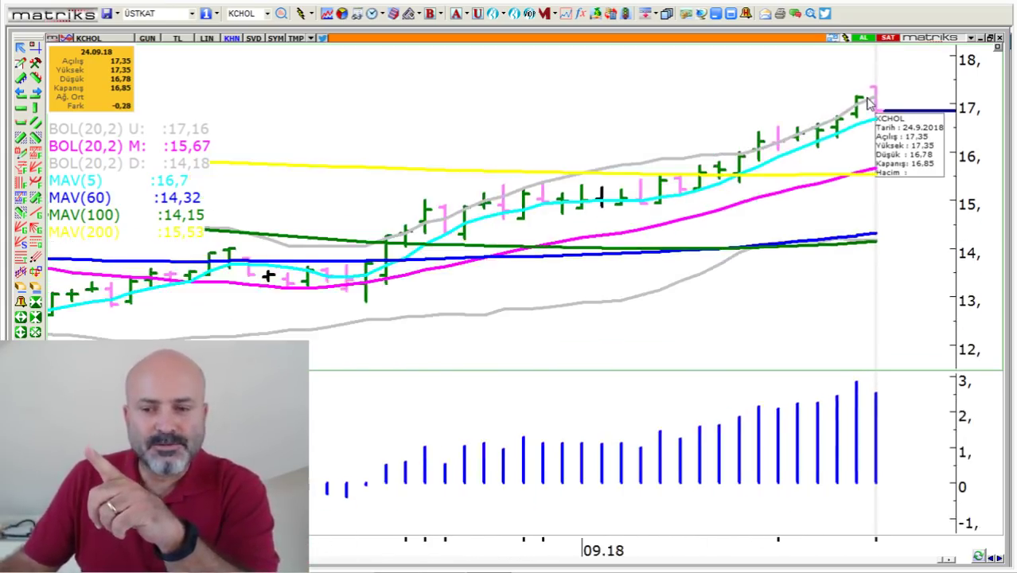
pyautogui.scroll(-4, 870, 103)
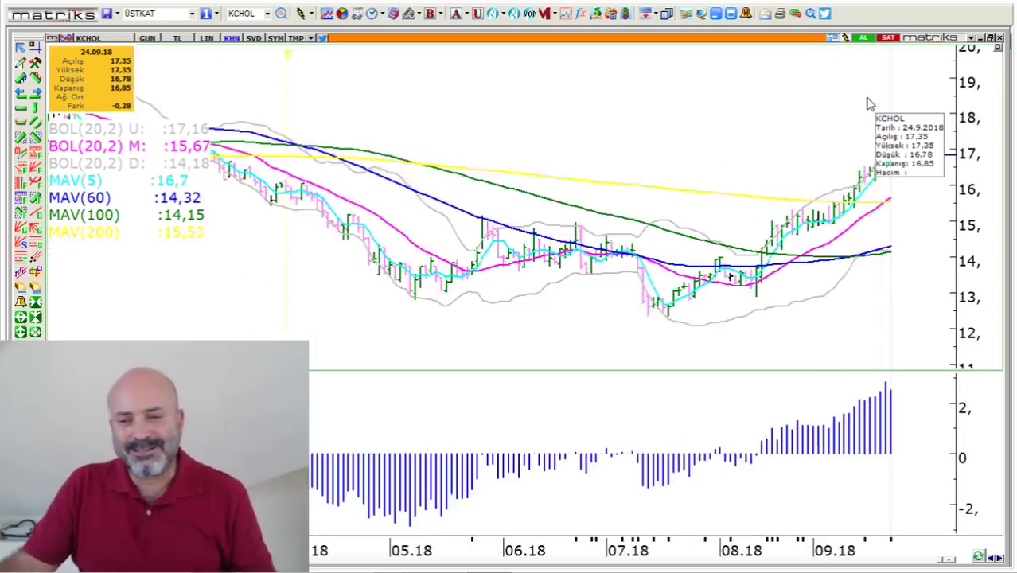
pyautogui.scroll(-1, 869, 104)
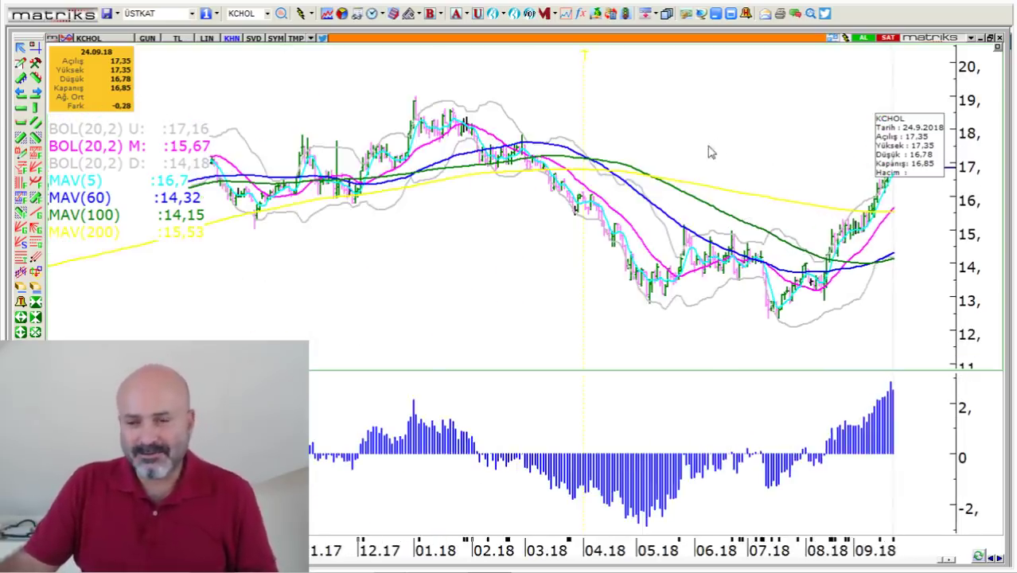
pyautogui.scroll(-1, 711, 153)
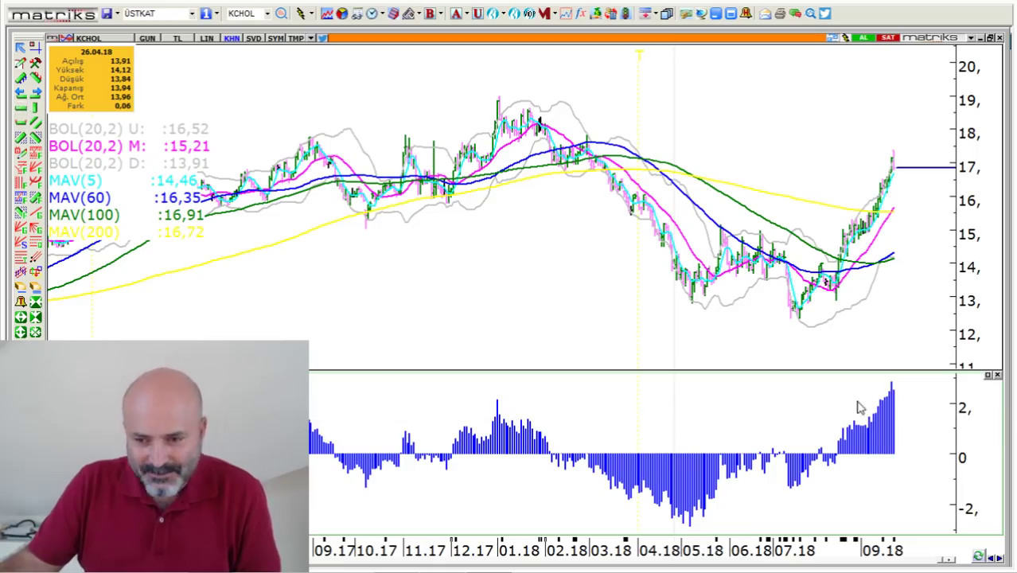
pyautogui.click(892, 382)
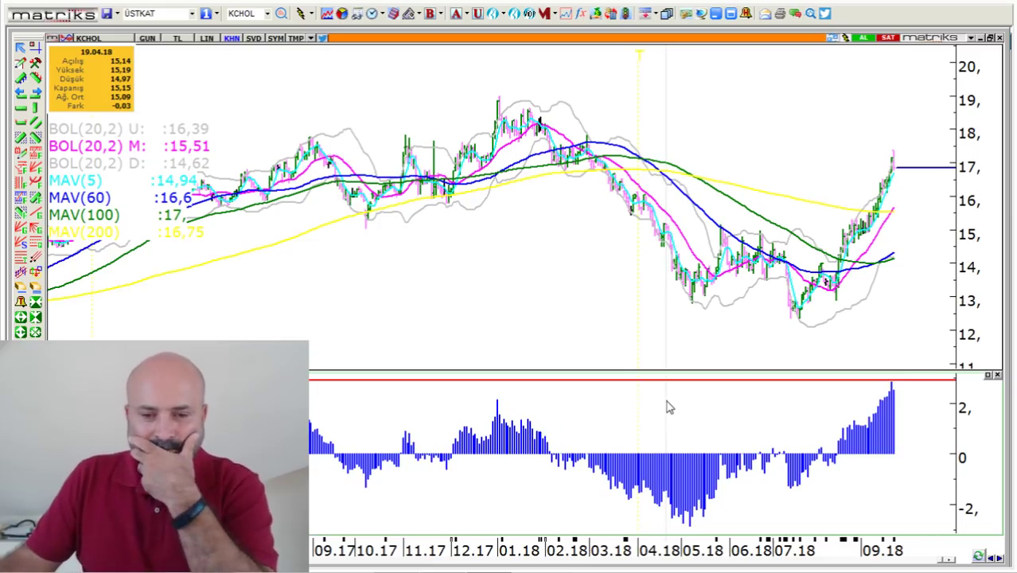
pyautogui.scroll(-2, 668, 406)
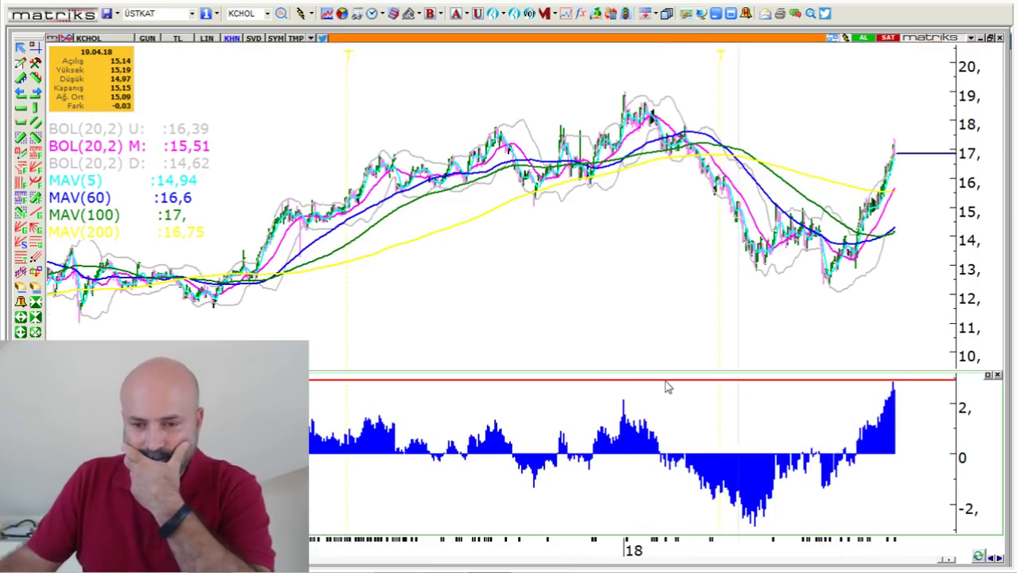
pyautogui.click(661, 379)
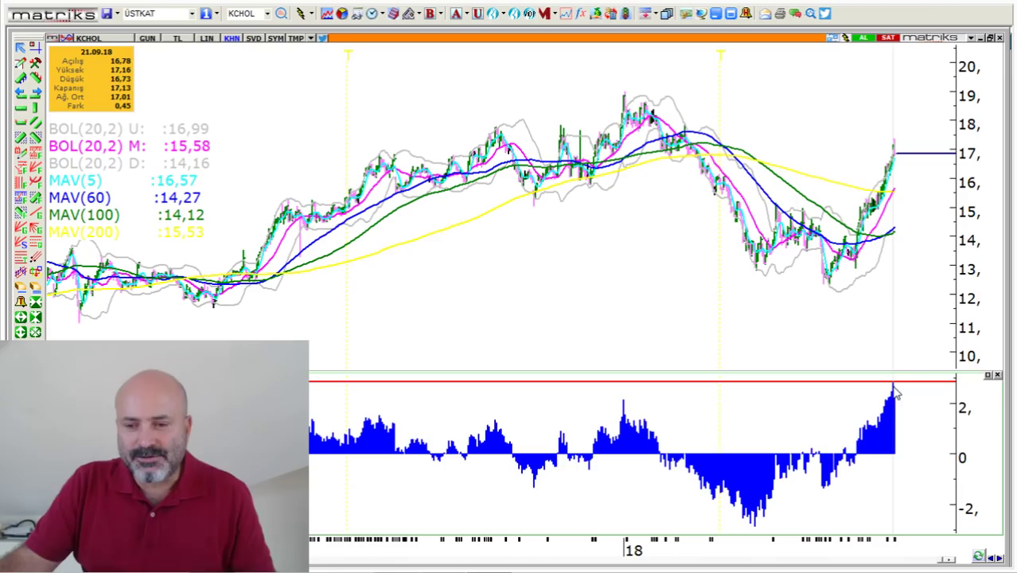
# - Draw a second horizontal line in KCHOL's HDTR pane at the 02.01.18 peak
pyautogui.scroll(-2, 665, 409)
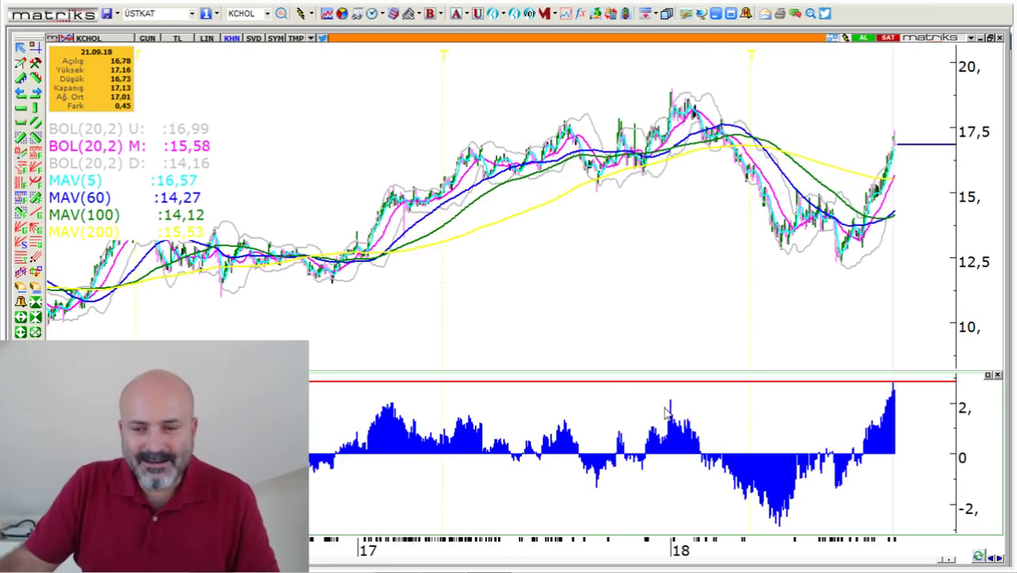
pyautogui.scroll(-1, 666, 409)
pyautogui.scroll(-1, 667, 412)
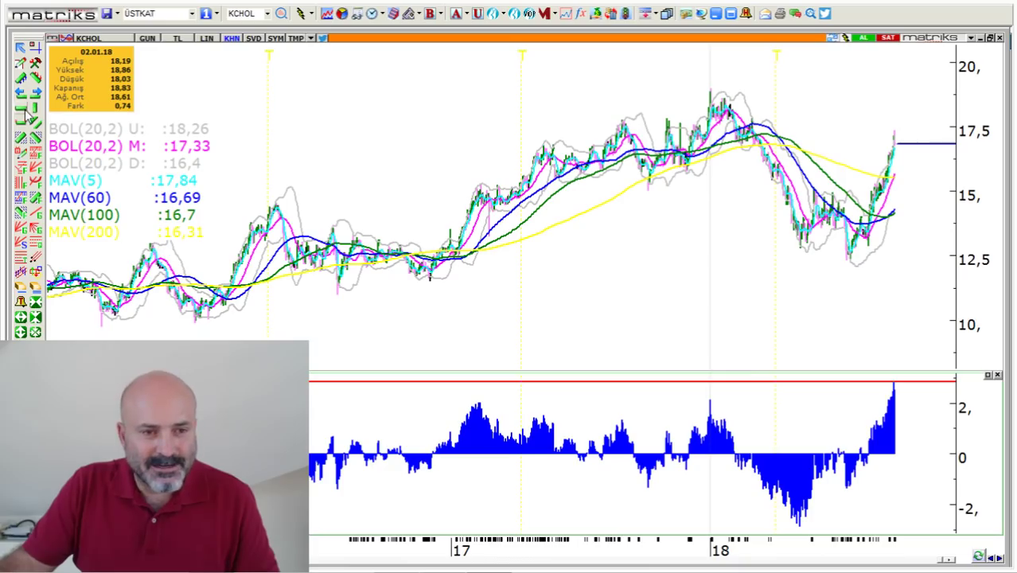
pyautogui.click(711, 398)
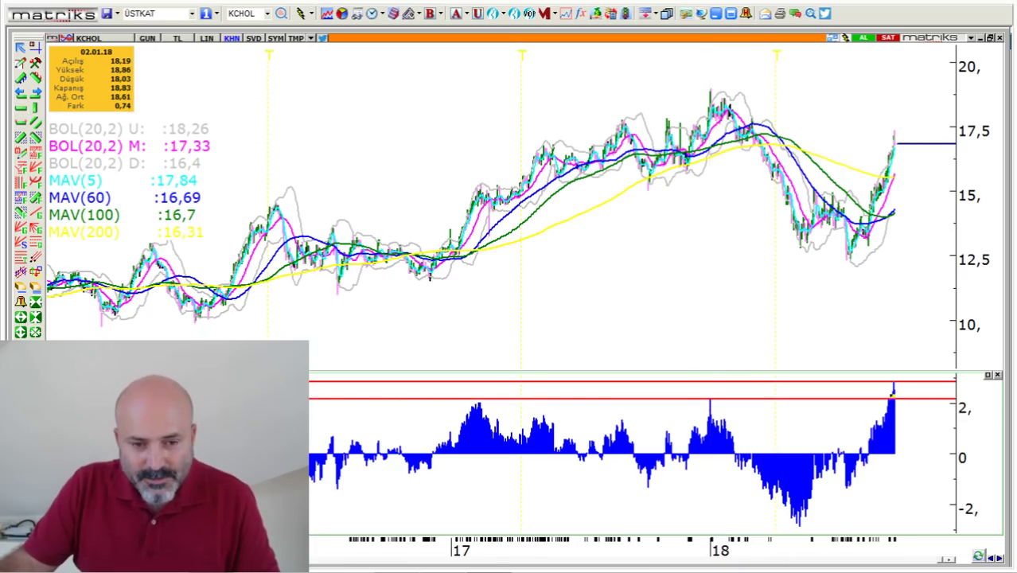